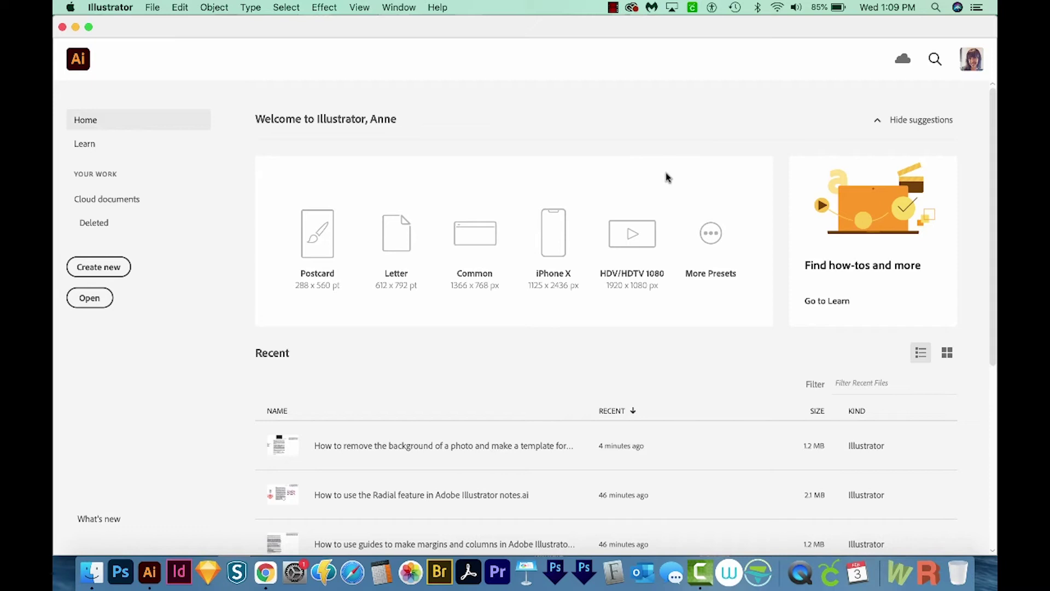
Step: Create a new document from the Print presets, keeping the Letter (612 x 792 pt) size
left_click(105, 272)
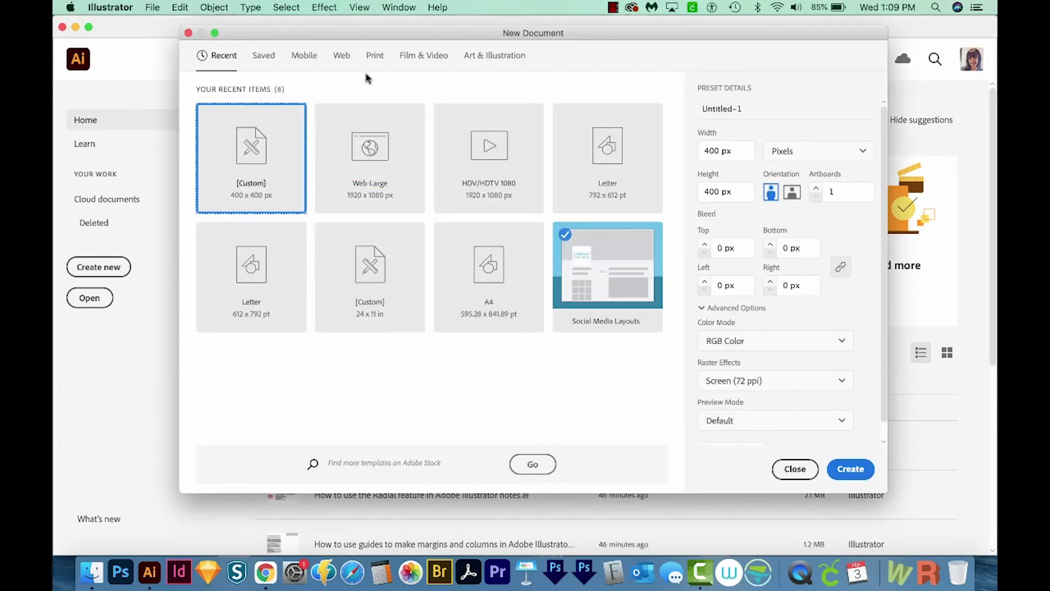
left_click(374, 57)
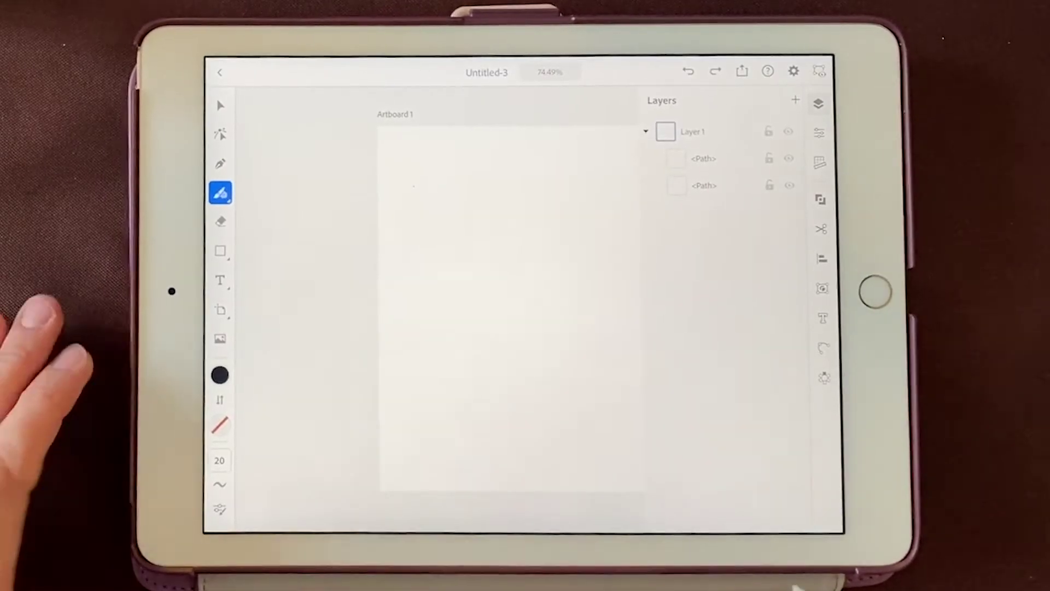
Step: Paint a curved black brush stroke and select all three paths on the artboard
mouse_move(514, 288)
left_mouse_down()
mouse_move(550, 266)
mouse_move(598, 263)
mouse_move(520, 290)
left_mouse_up()
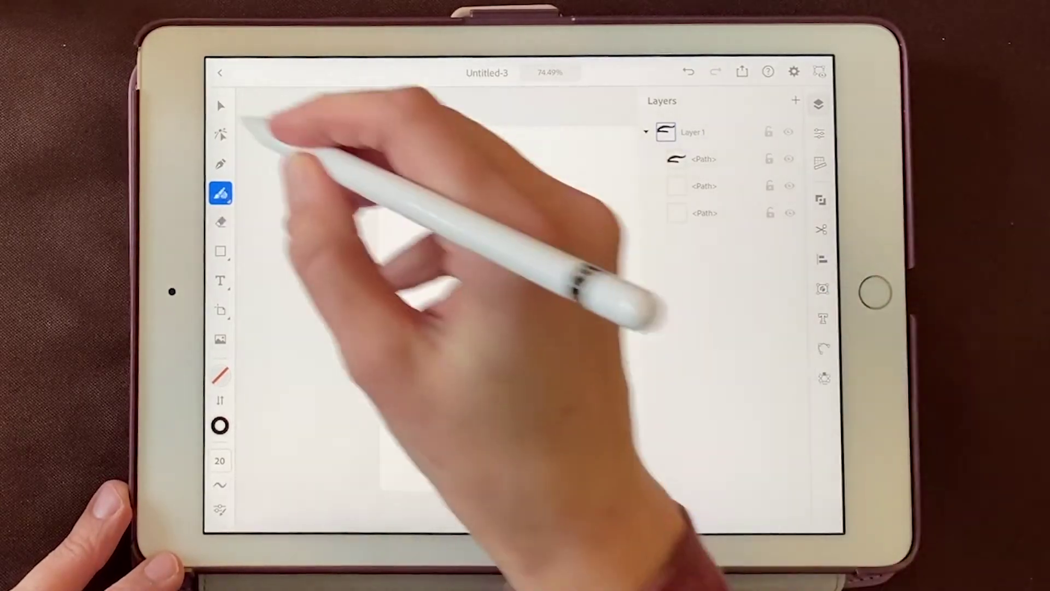
left_click(221, 106)
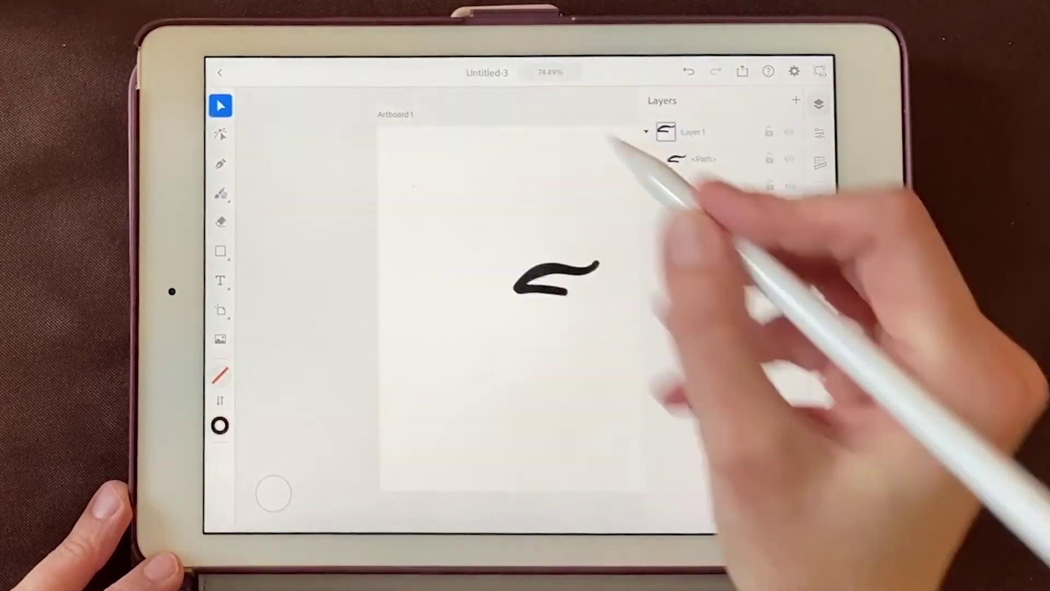
left_click(542, 282)
left_click_drag(489, 230, 613, 327)
Step: Apply a Radial repeat to the paths, move the ring up-left and spread it into a pinwheel
left_click(823, 376)
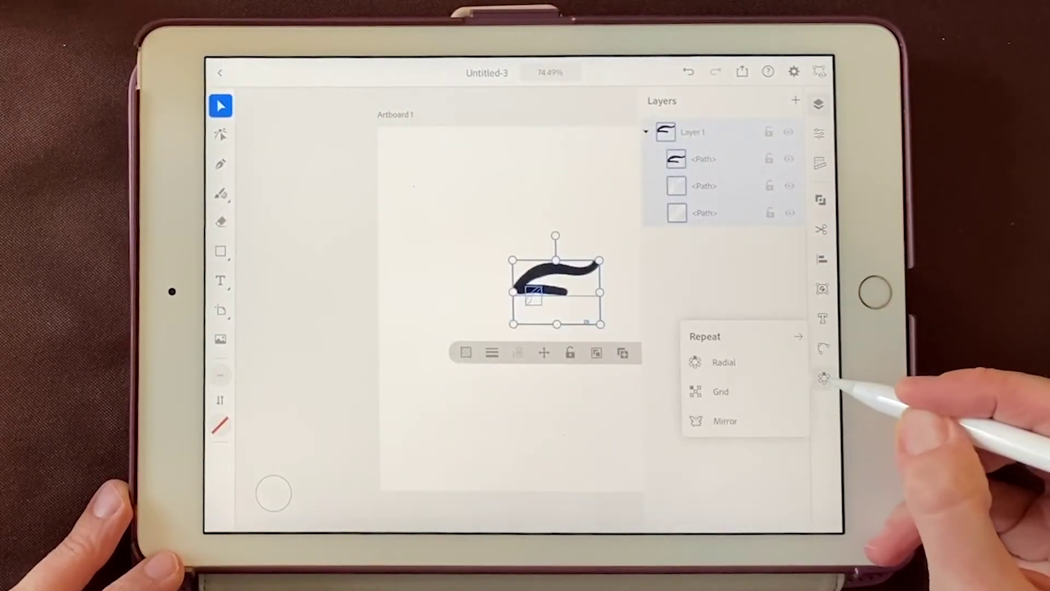
left_click(730, 365)
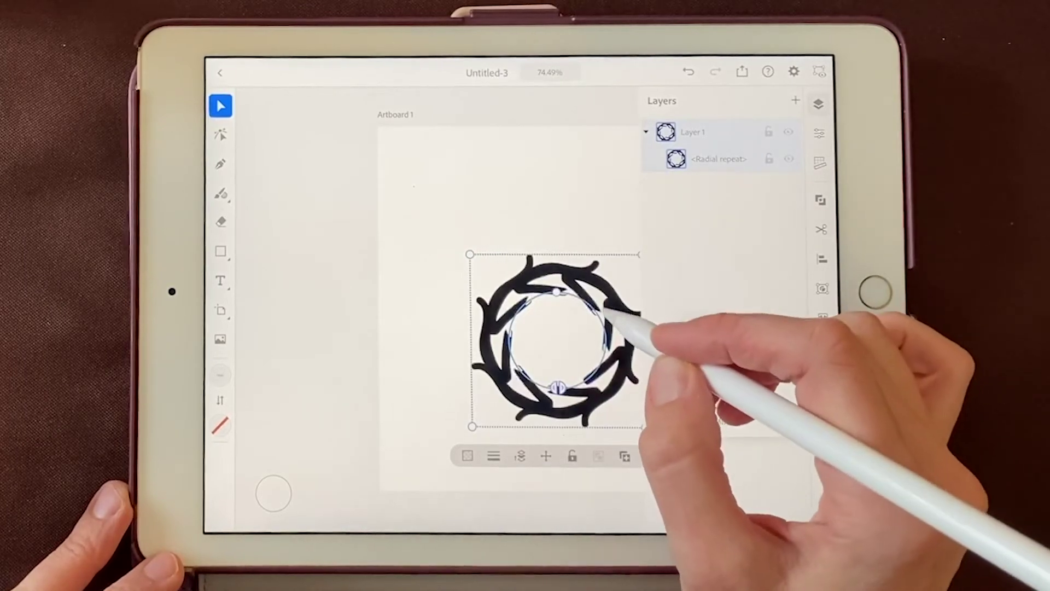
mouse_move(602, 339)
left_mouse_down()
mouse_move(588, 306)
mouse_move(559, 283)
mouse_move(613, 261)
mouse_move(614, 335)
mouse_move(614, 298)
mouse_move(605, 296)
left_mouse_up()
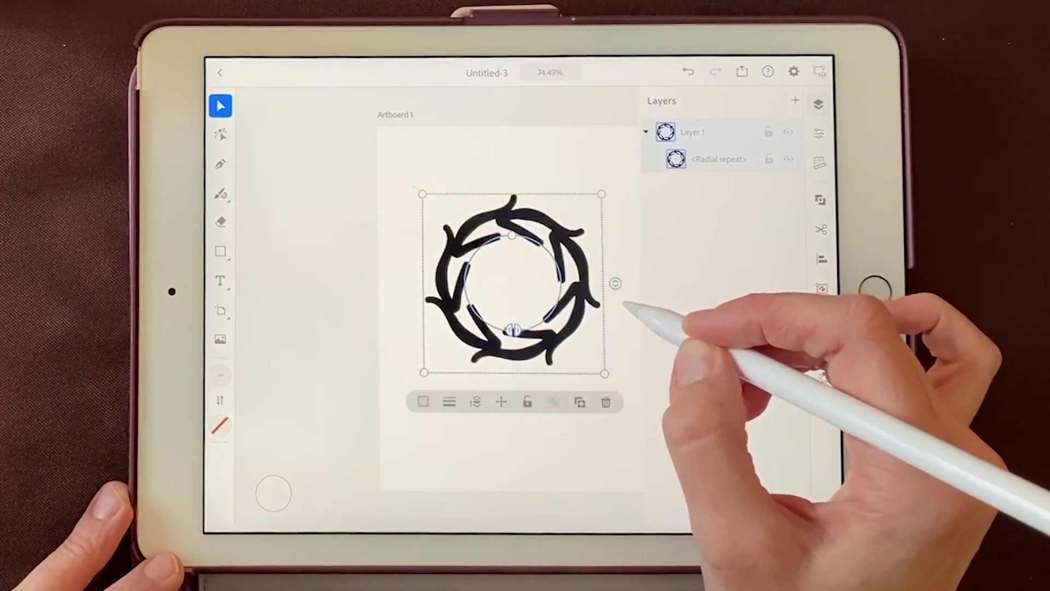
mouse_move(591, 255)
left_mouse_down()
mouse_move(605, 277)
mouse_move(604, 233)
mouse_move(586, 230)
left_mouse_up()
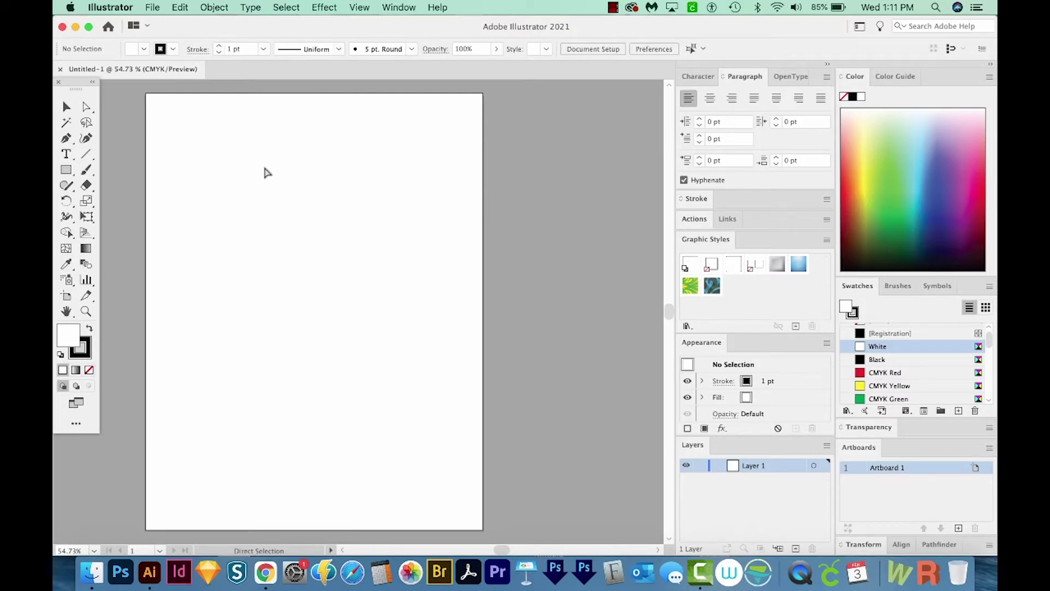
Step: Open branches.ai from the radial tutorial folder
key("super+o")
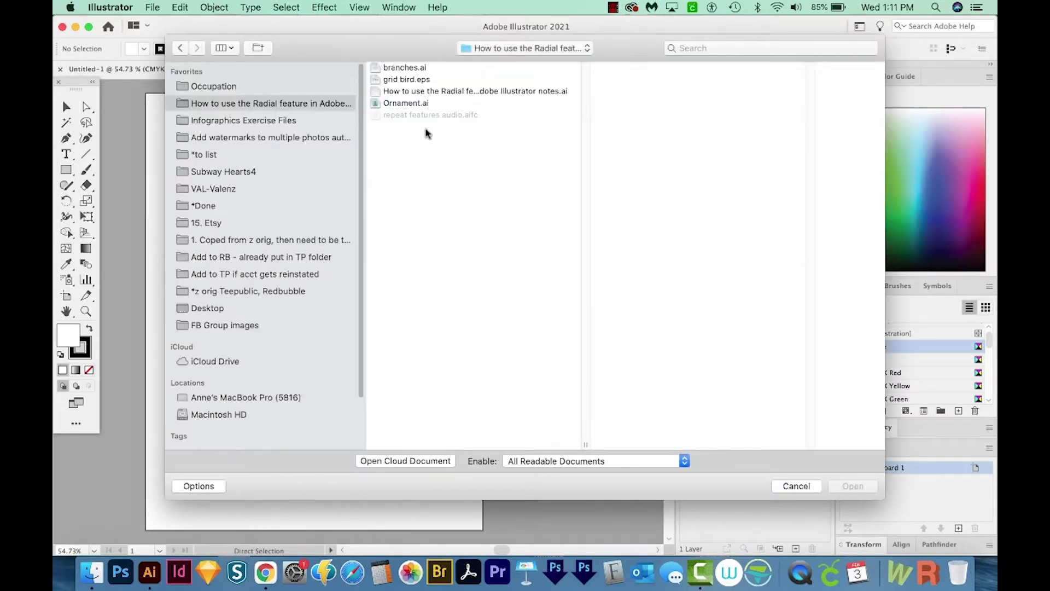
left_click(268, 103)
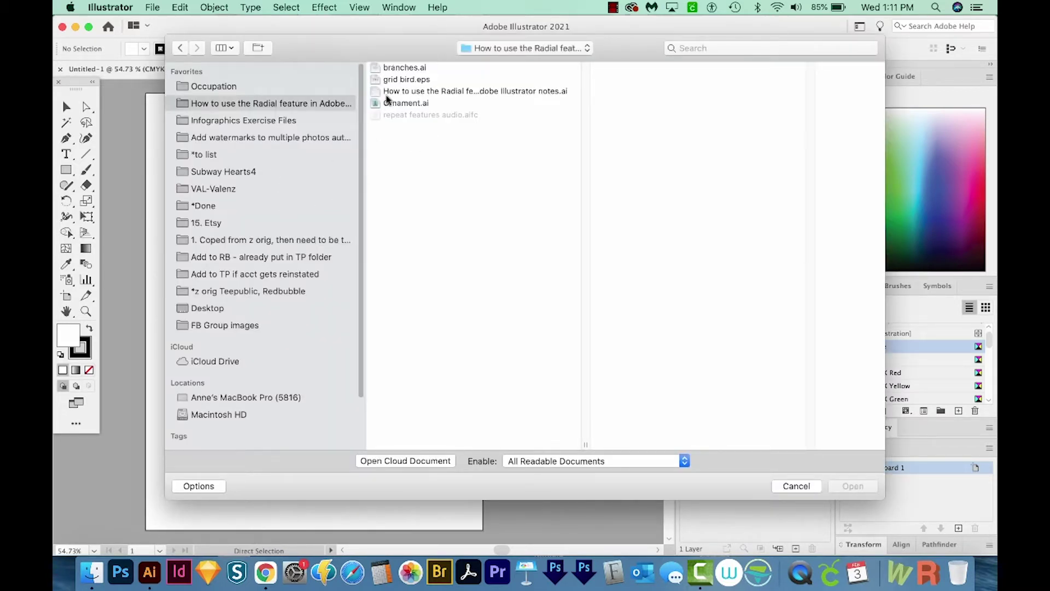
left_click(404, 68)
left_click(853, 486)
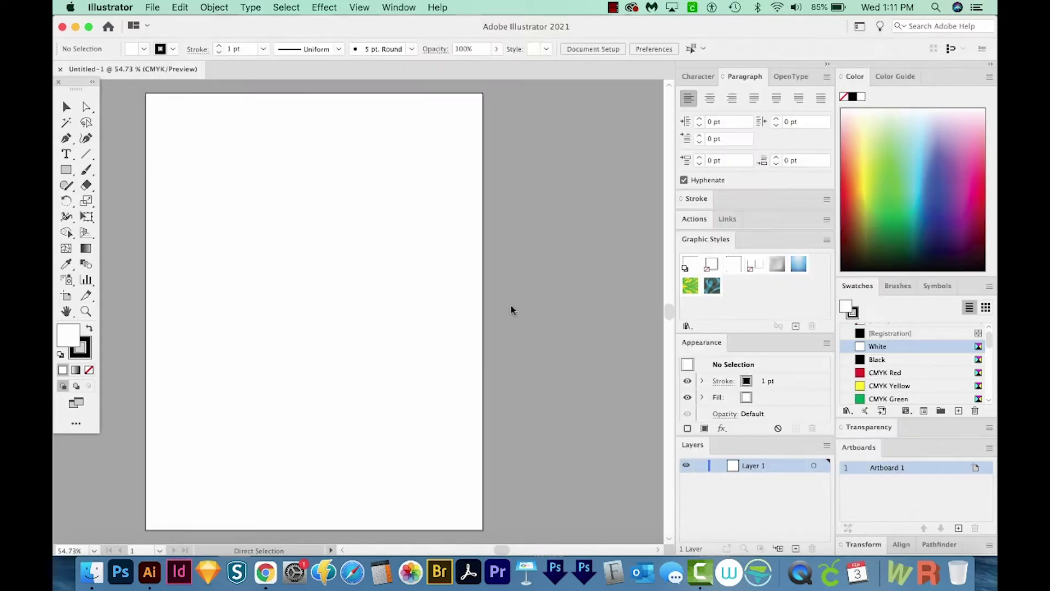
Step: Ungroup the leaf artwork into separate branches and select the yellow-green branch
mouse_move(387, 363)
left_mouse_down()
mouse_move(430, 363)
mouse_move(404, 372)
left_mouse_up()
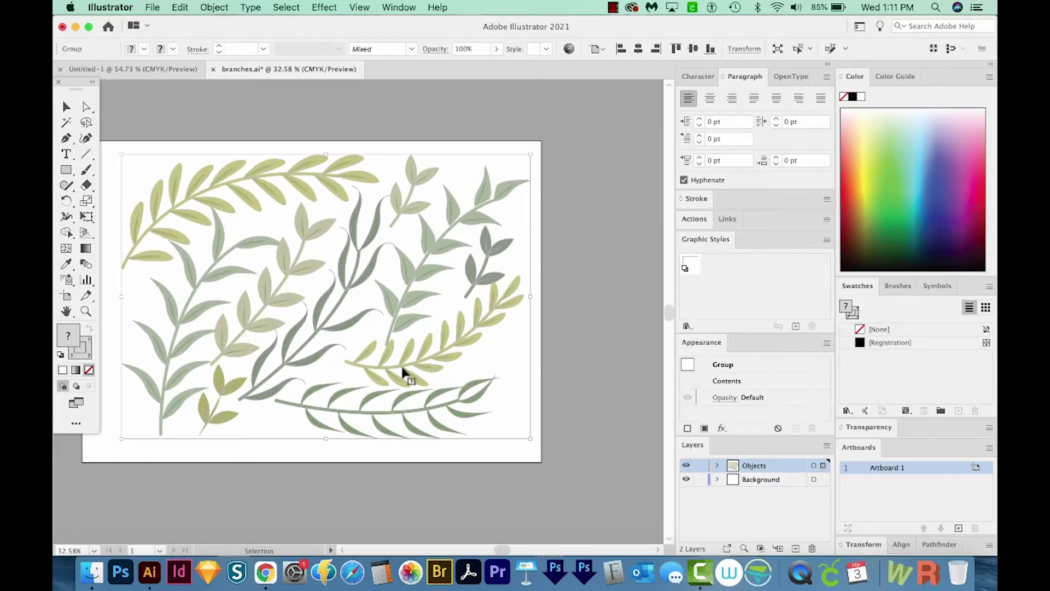
left_click(219, 8)
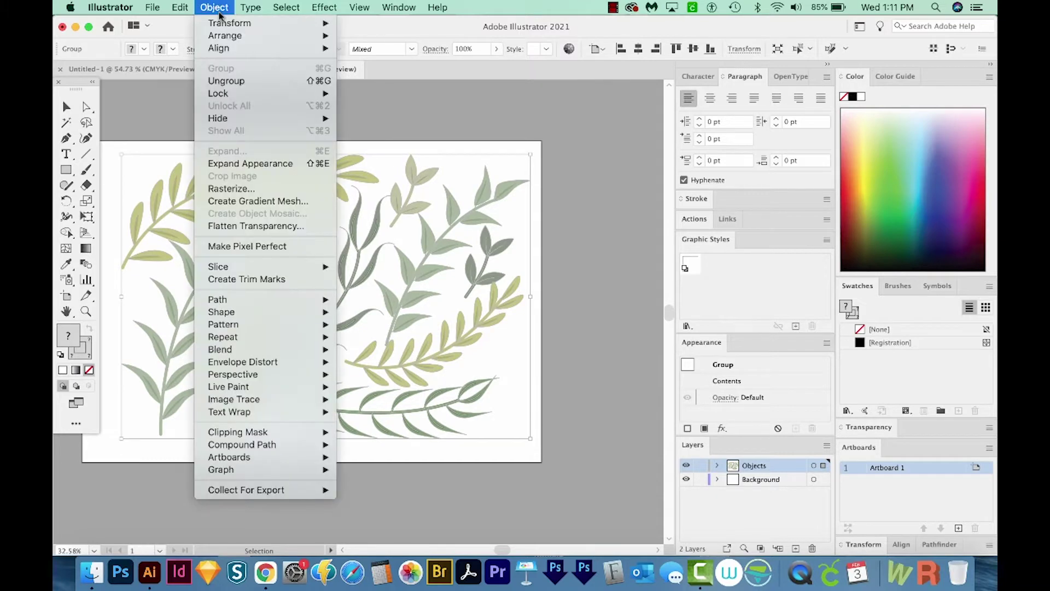
left_click(241, 82)
key("shift+super+a")
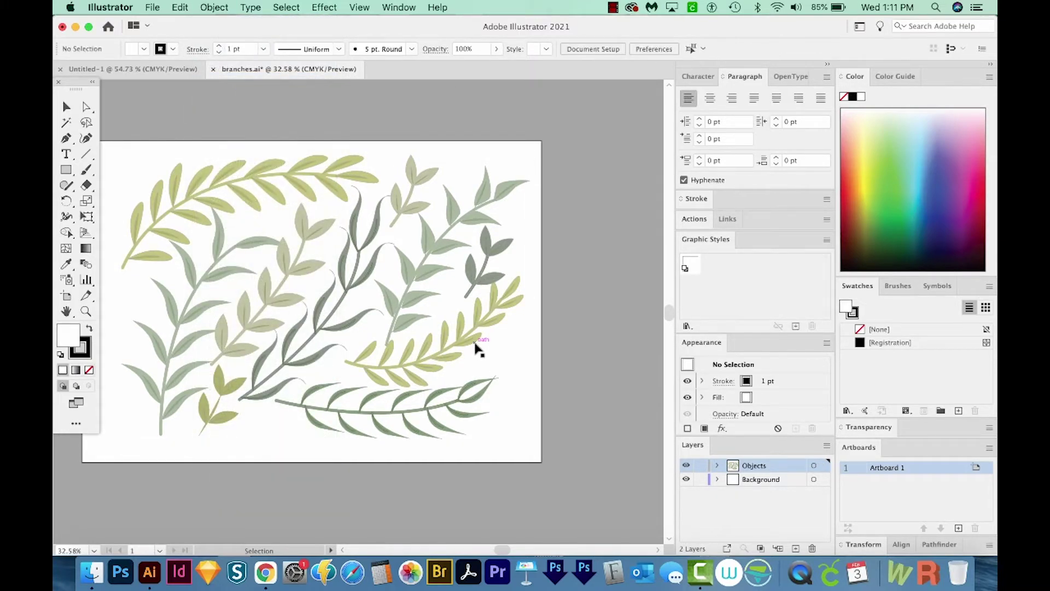
left_click(475, 348)
left_click_drag(471, 347, 495, 354)
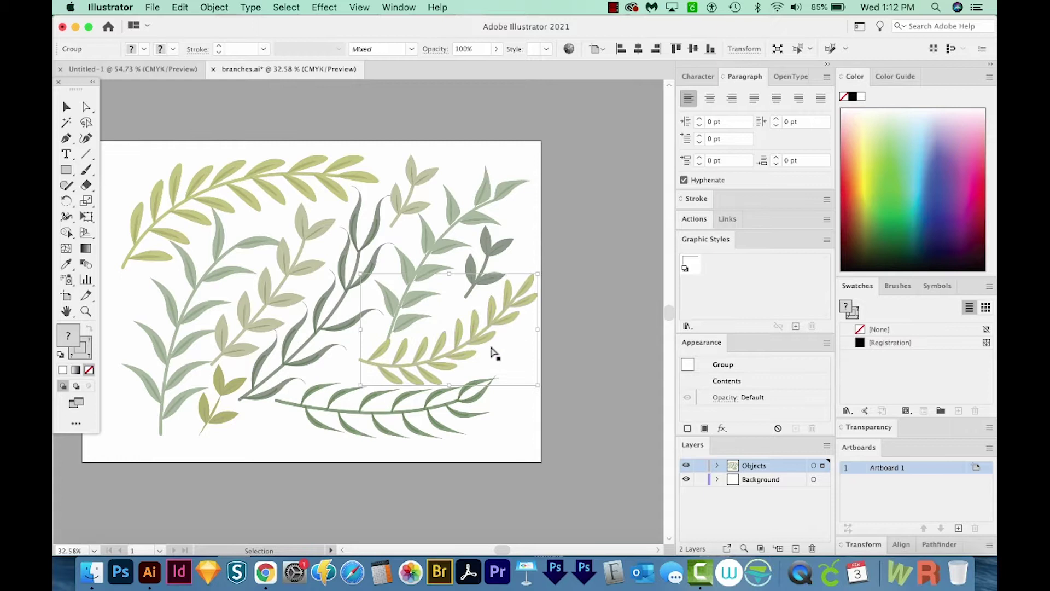
Step: Paste the yellow-green branch into Untitled-1, shrink it and move it toward the page centre
left_click(144, 70)
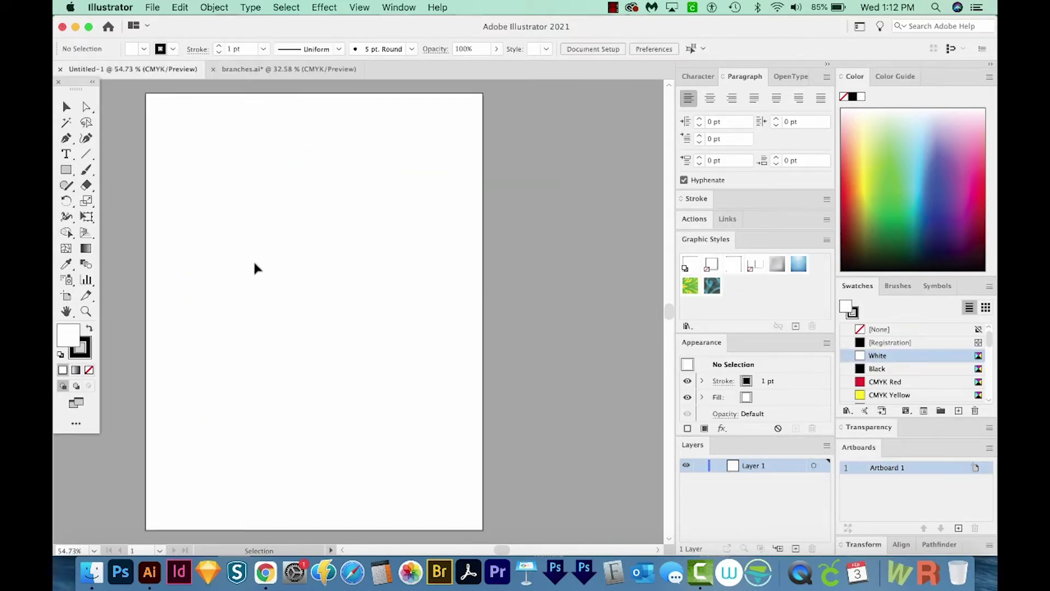
key("super+v")
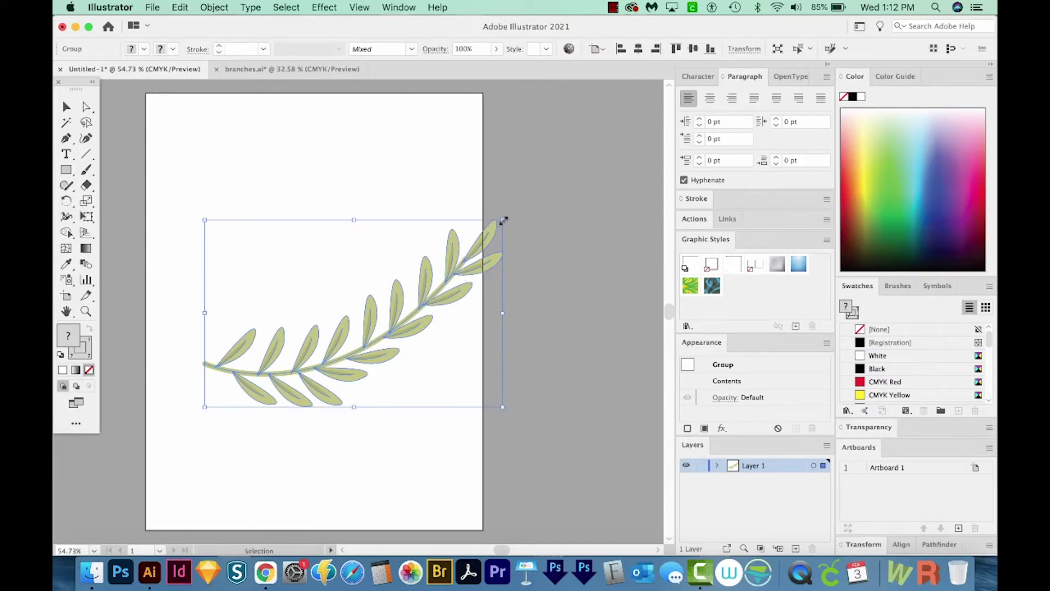
left_click_drag(502, 220, 297, 331)
left_click_drag(260, 396, 356, 330)
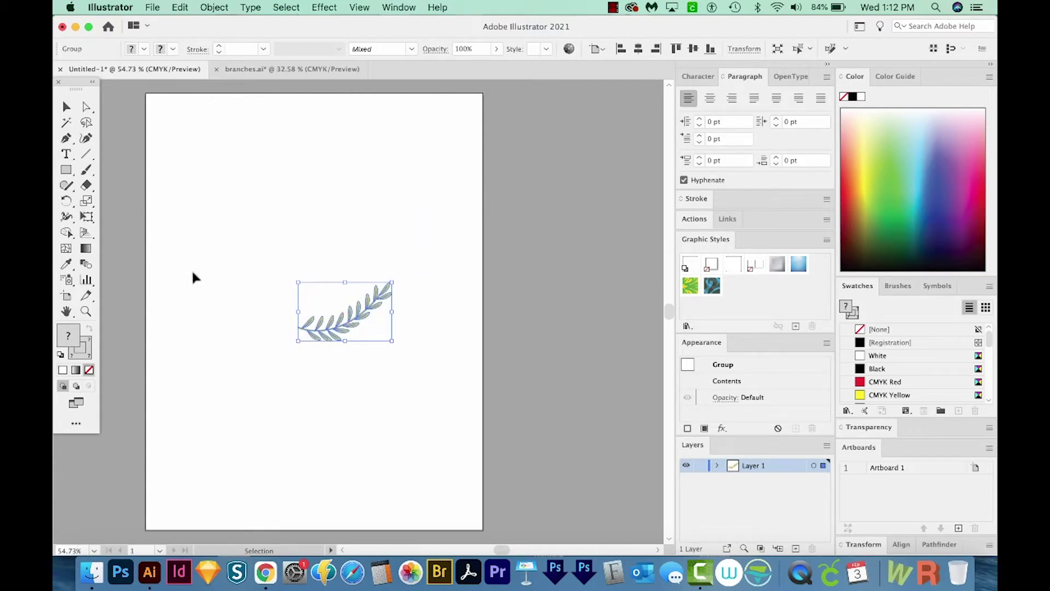
Step: Apply Object > Repeat > Radial to the sprig and shift the wreath slightly right
left_click(211, 11)
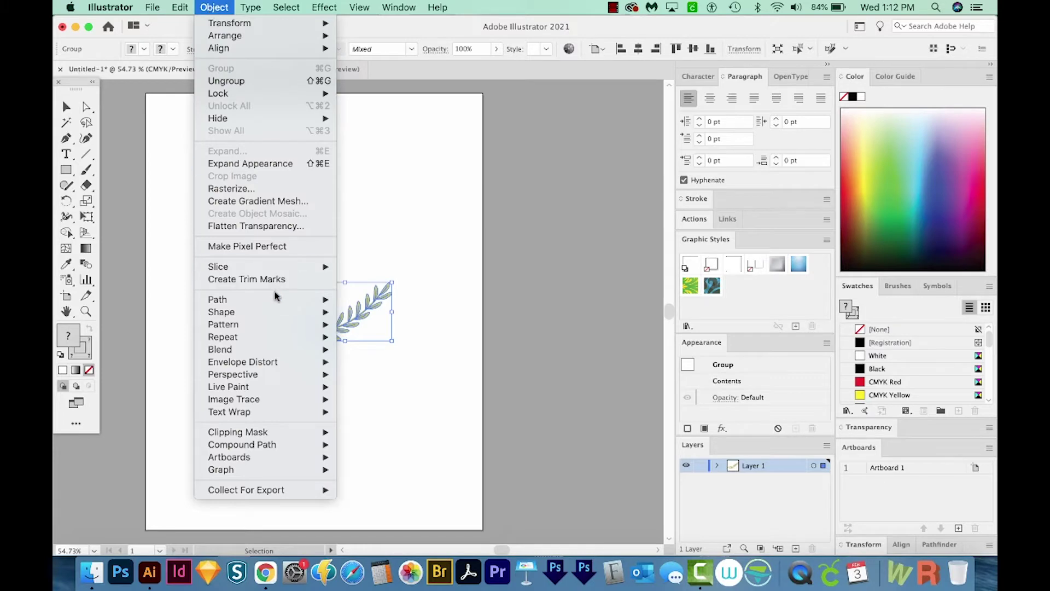
mouse_move(262, 340)
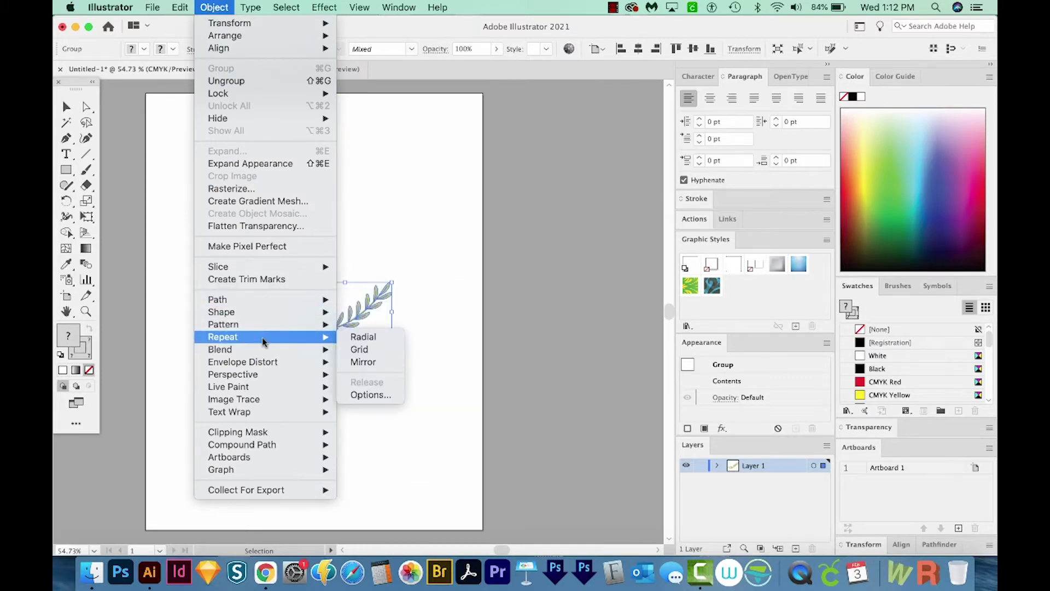
left_click(364, 337)
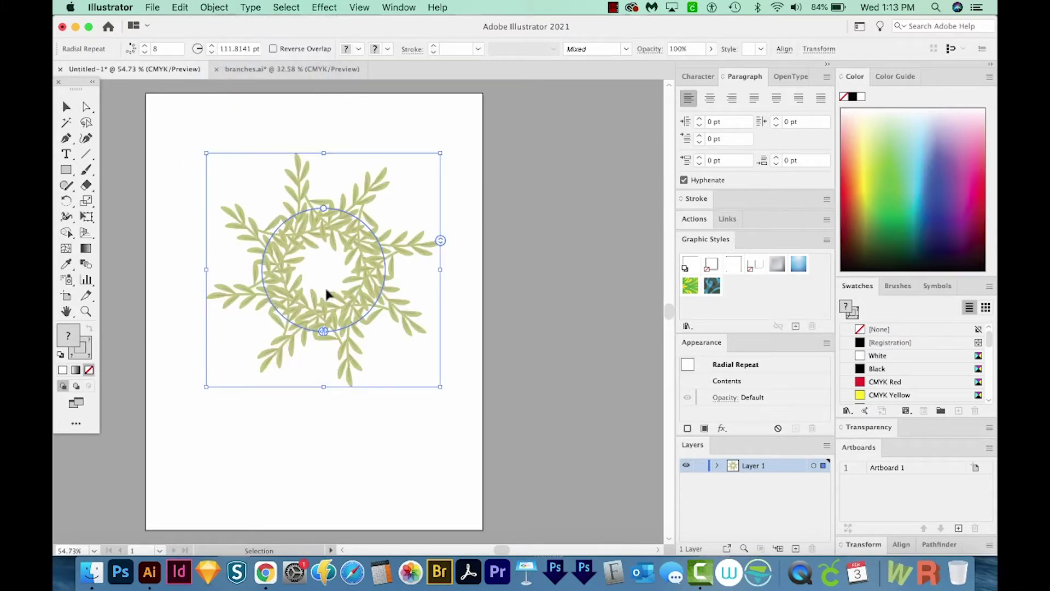
left_click_drag(328, 300, 459, 245)
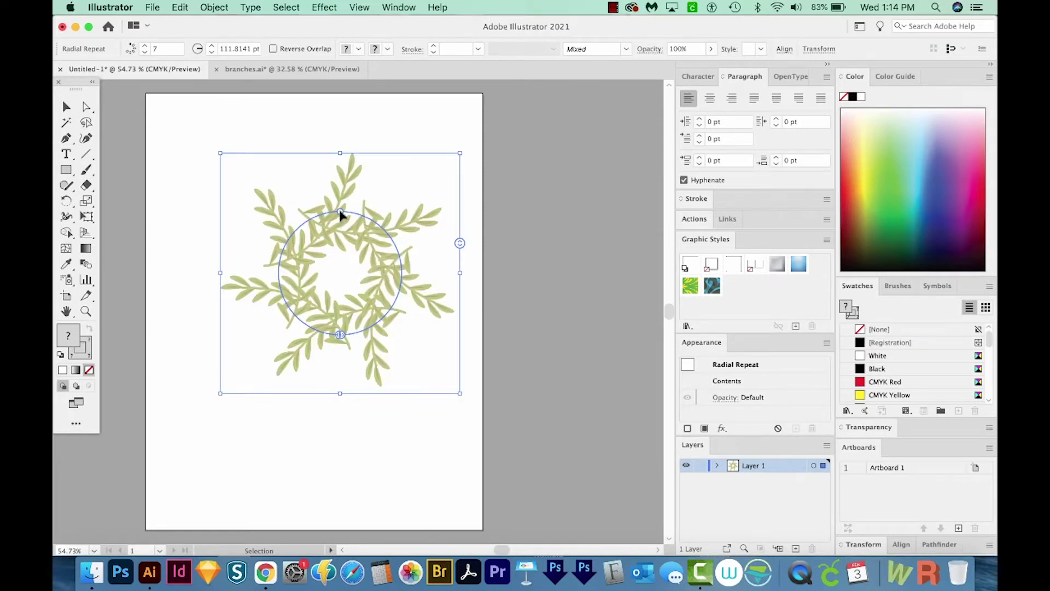
Step: Enlarge and rearrange the seven-branch ring, then scale it to about a 192.7 pt radius
left_click_drag(340, 212, 435, 176)
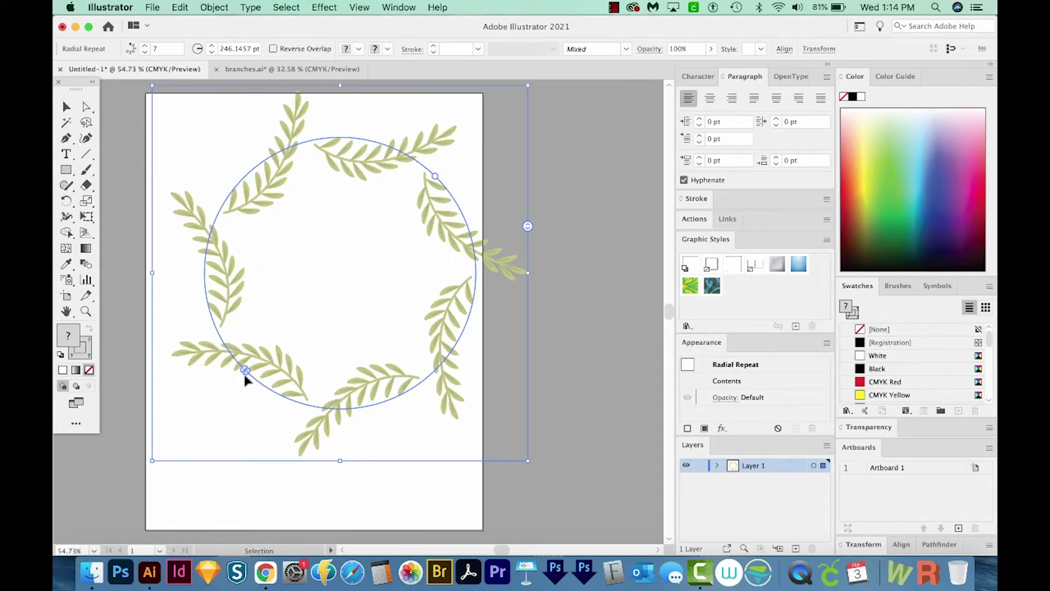
left_click_drag(246, 373, 536, 254)
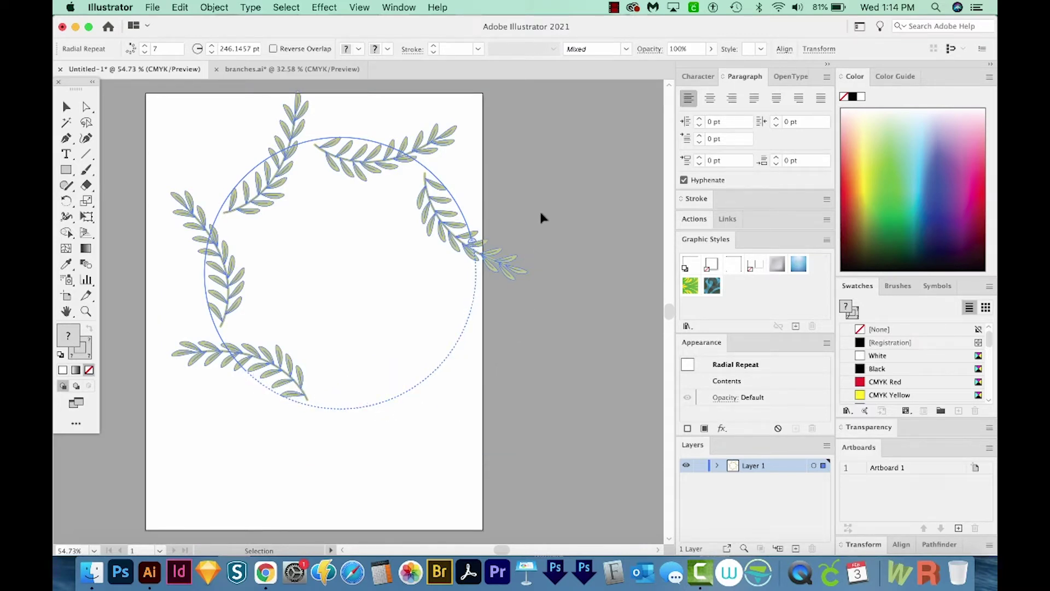
left_click_drag(541, 218, 486, 132)
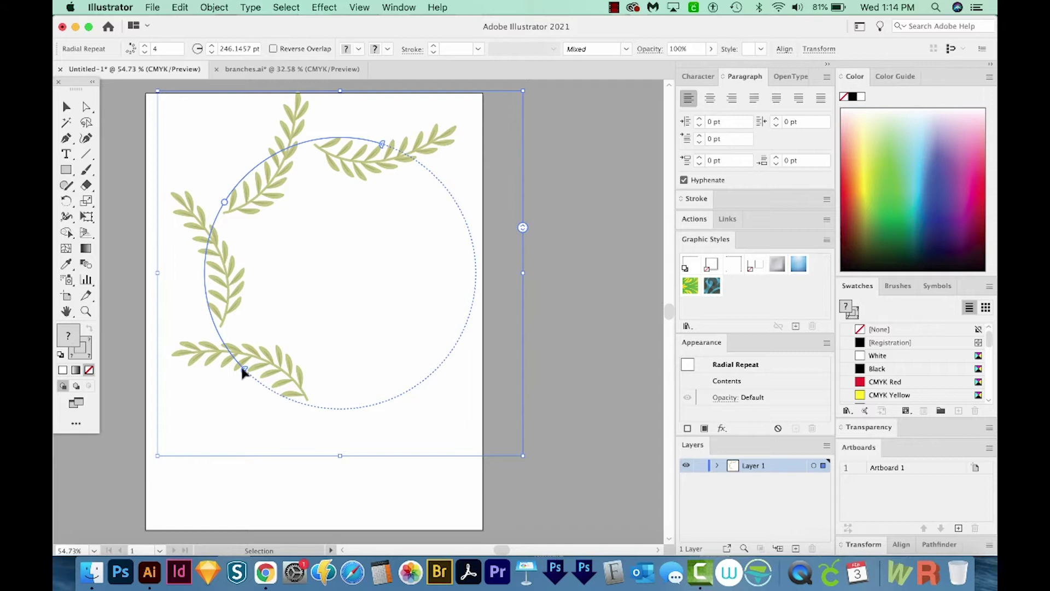
left_click_drag(244, 372, 384, 144)
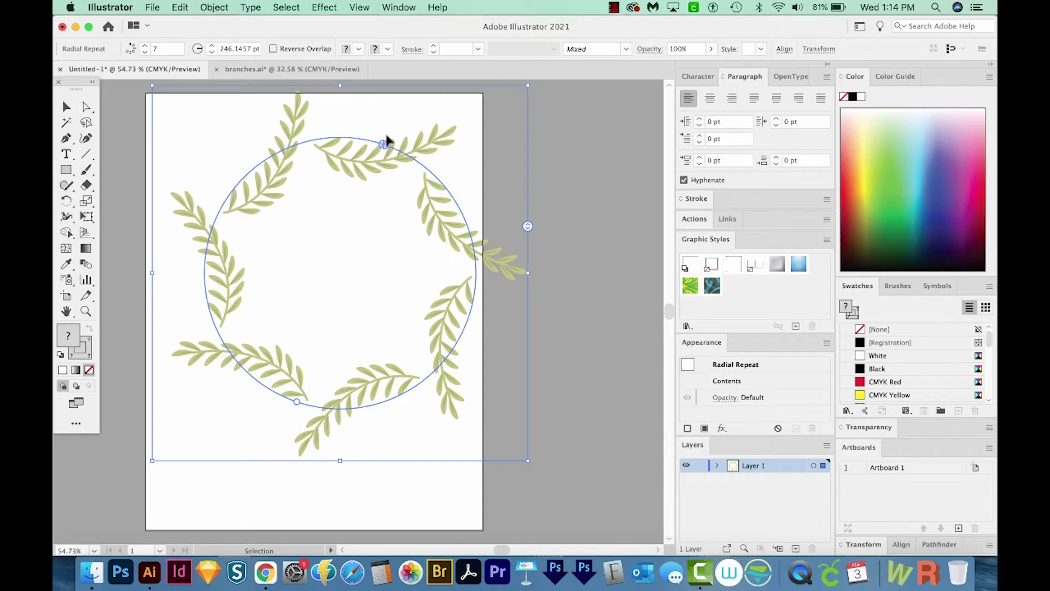
left_click_drag(386, 149, 430, 172)
left_click_drag(527, 85, 447, 164)
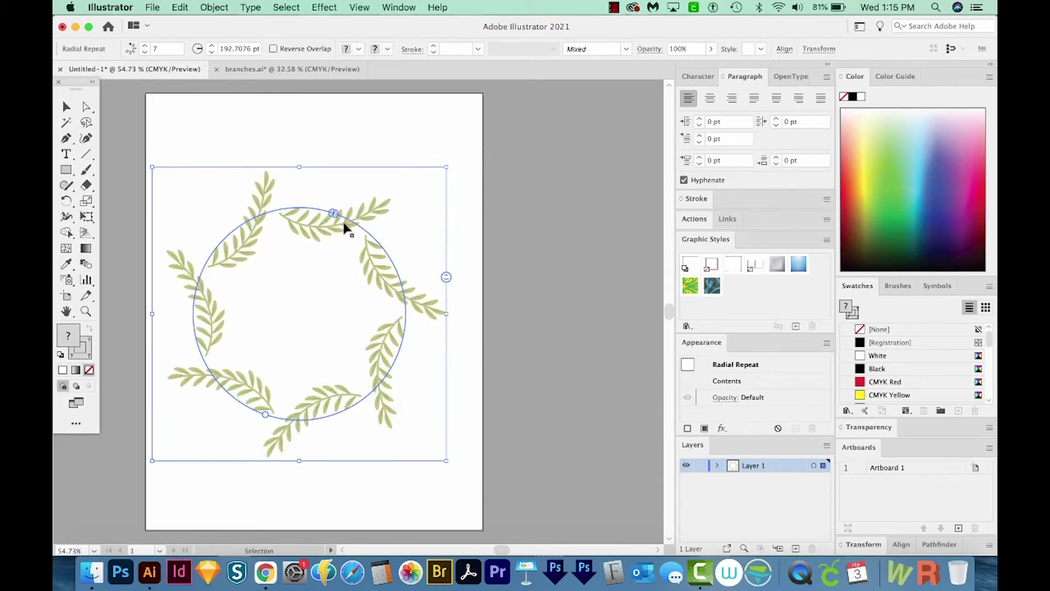
left_click_drag(340, 218, 358, 178)
Step: Enter isolation mode on the radial repeat and scale down the top branch so the ring closes
left_click(421, 182)
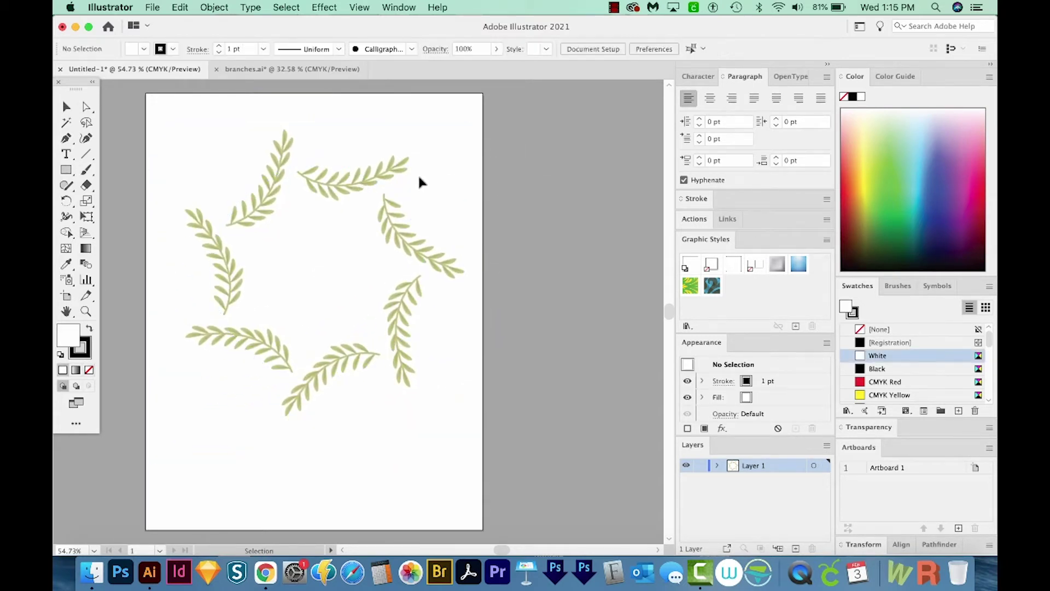
left_click(357, 189)
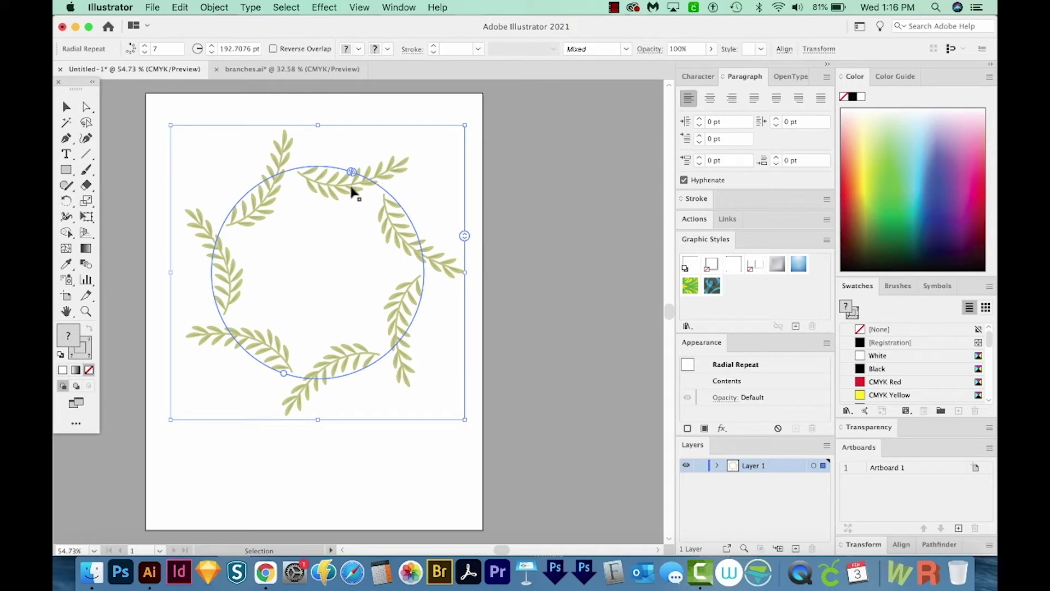
double_click(353, 190)
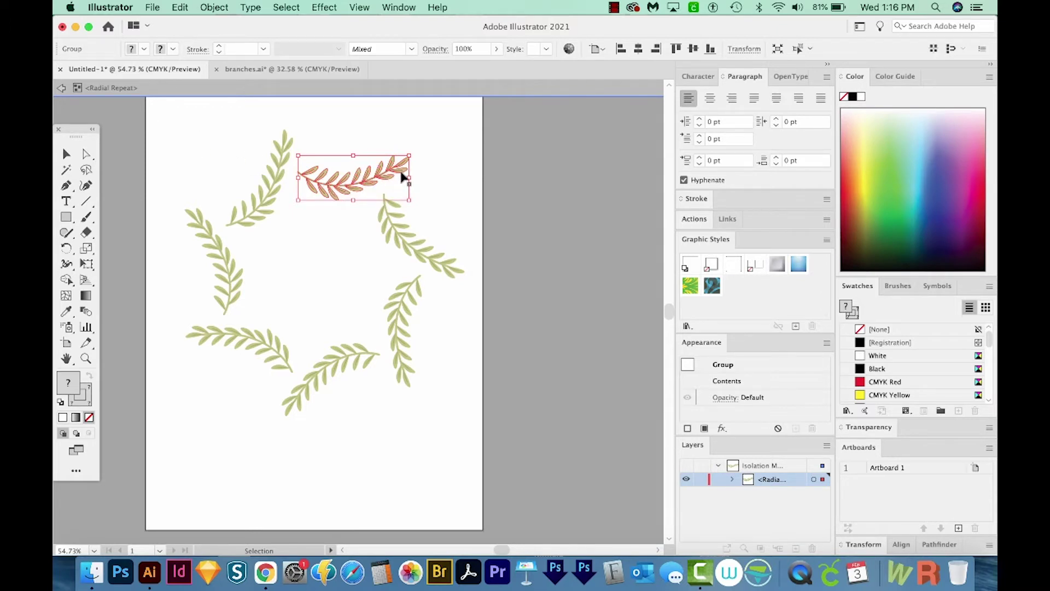
left_click_drag(410, 156, 255, 166)
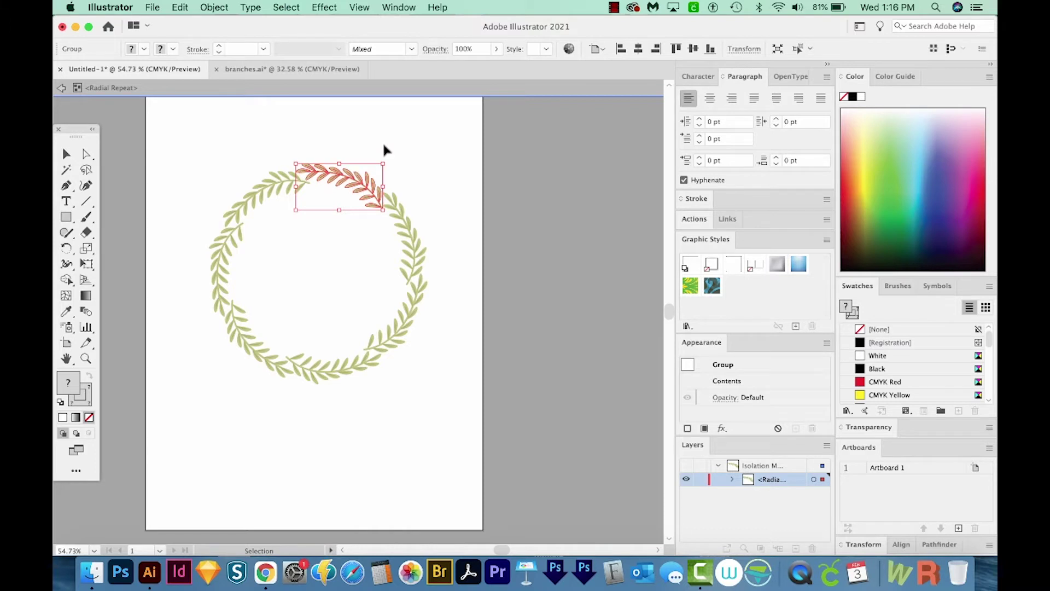
Step: Zoom in on the wreath and resize the top branch to leave gaps between branches
key("z")
left_click_drag(466, 129, 166, 436)
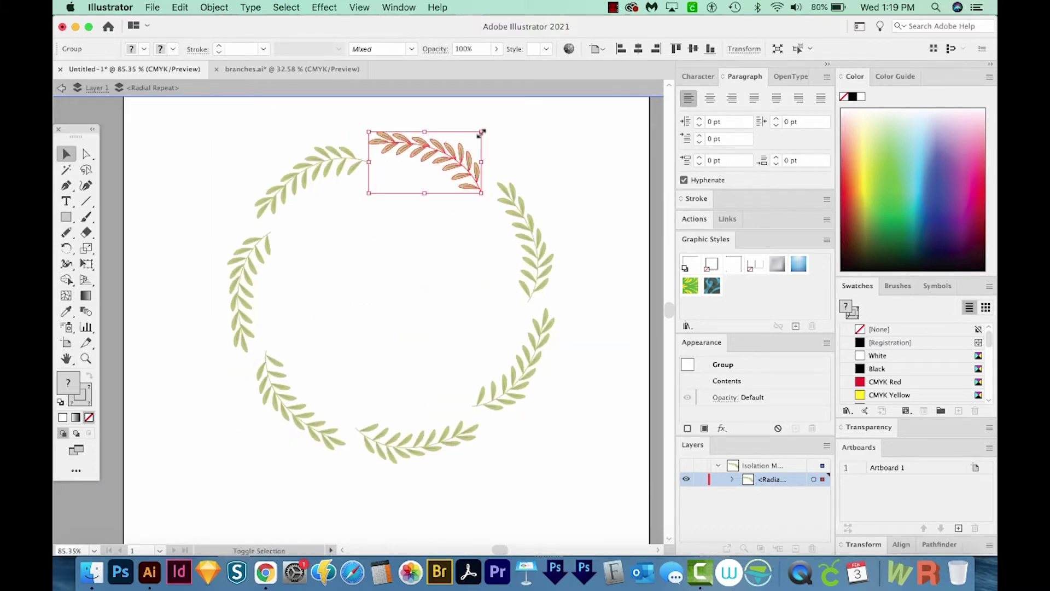
left_click_drag(481, 135, 477, 138)
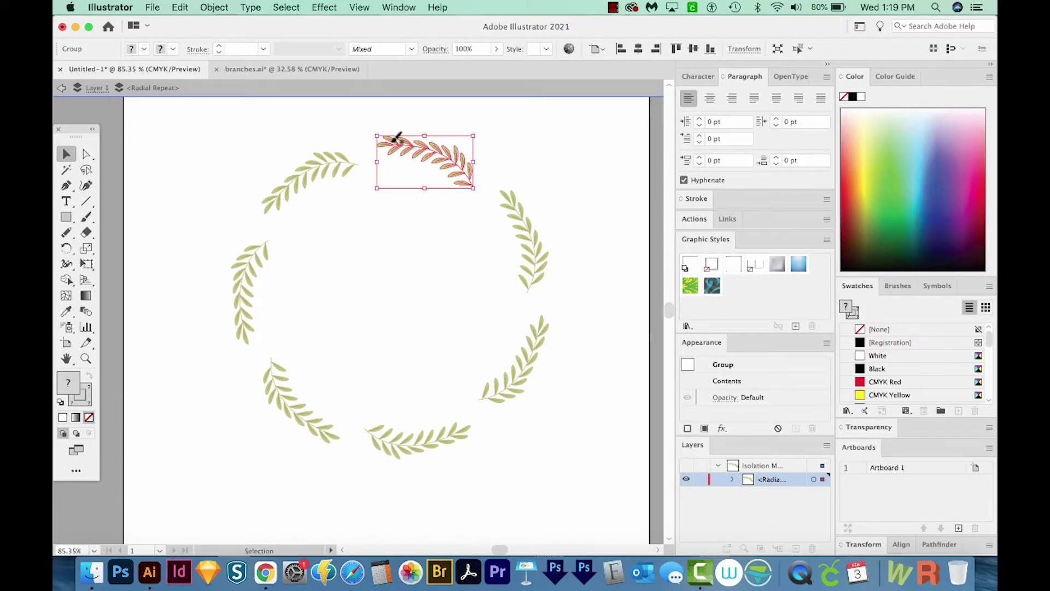
Step: Paint a black dot in a wreath gap and set its stroke weight to 0.5 pt
key("b")
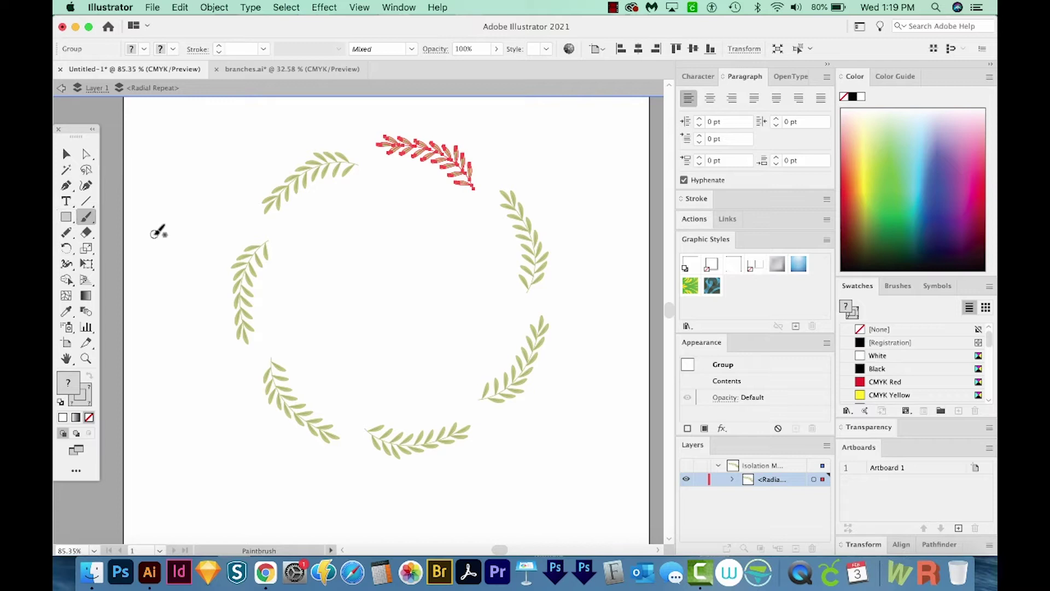
left_click(362, 137)
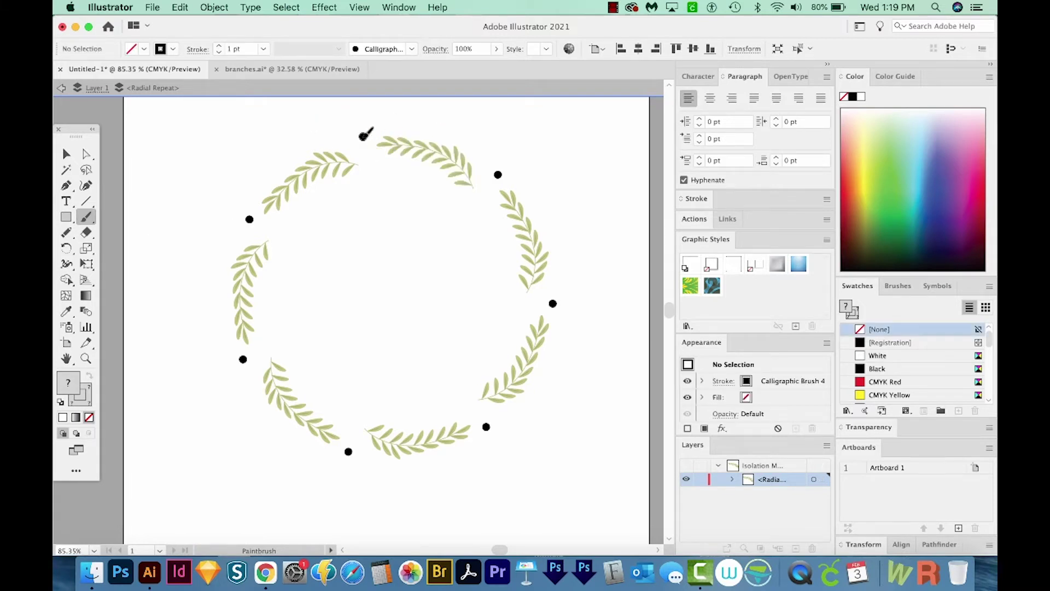
key("v")
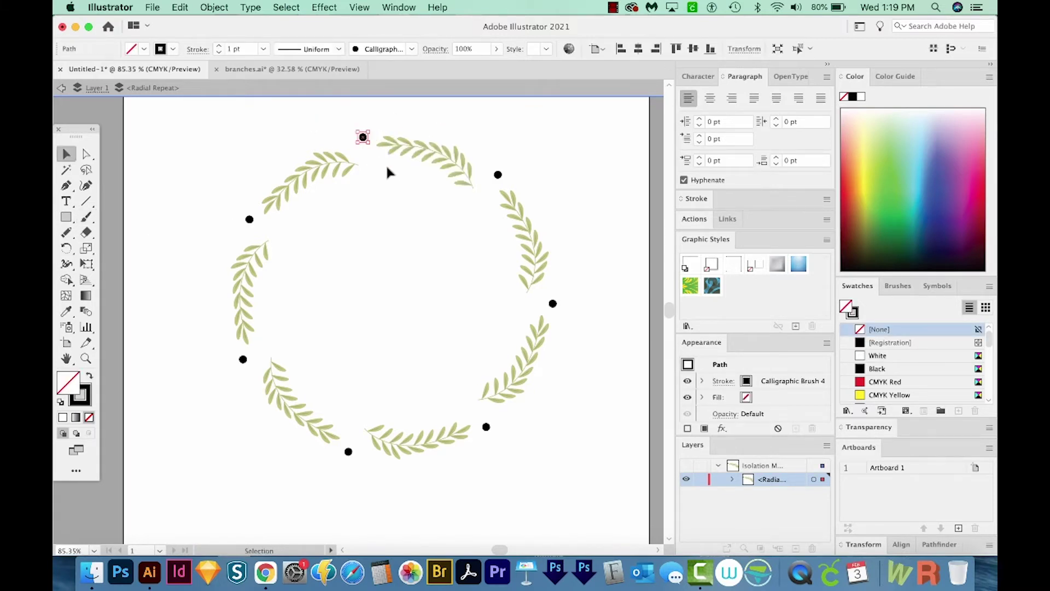
left_click(230, 48)
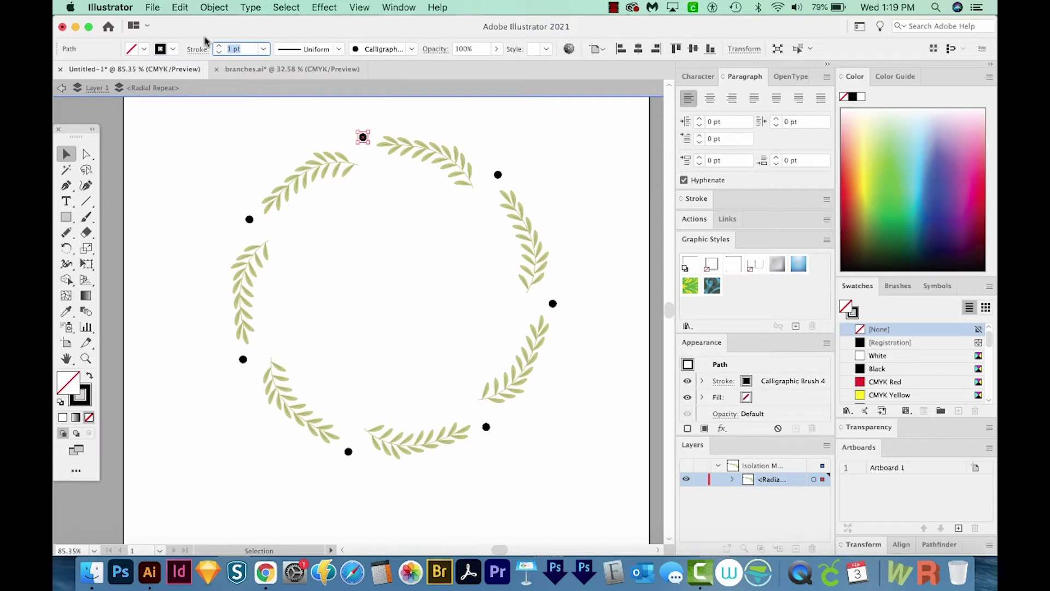
key("BackSpace")
type(".5")
key("Return")
Step: Shrink the top branch slightly so the branches are smaller
key("b")
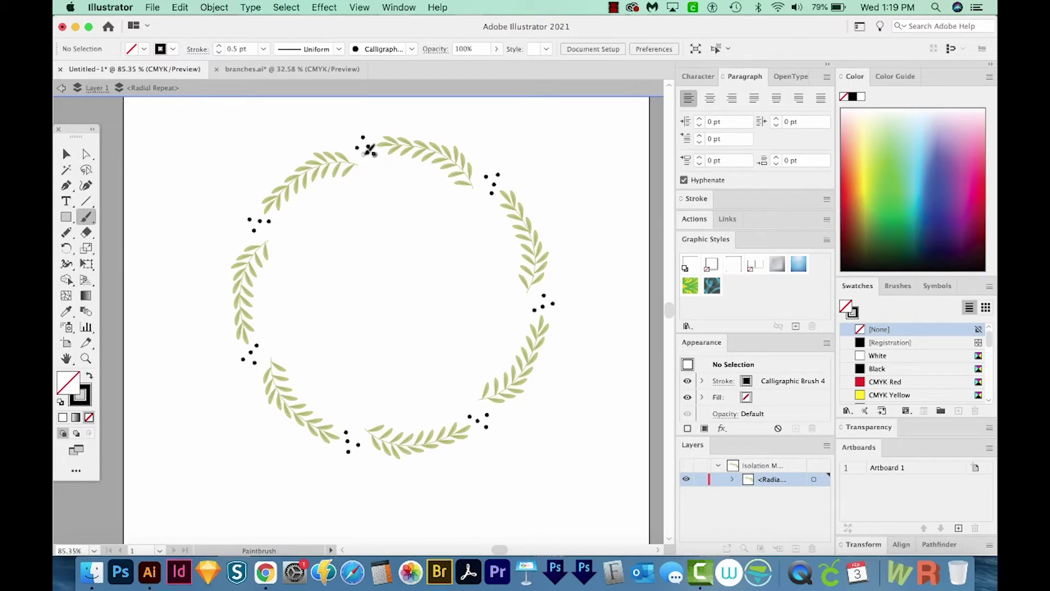
key("v")
left_click(453, 168)
left_click_drag(473, 137, 416, 157)
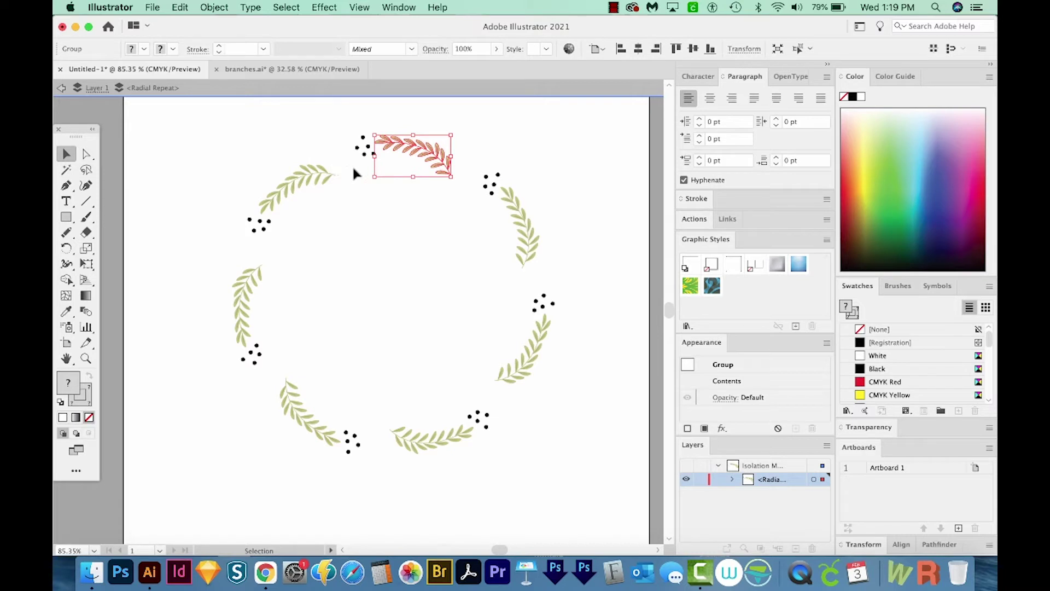
Step: Draw a curved Pen path to the left of the top branch
key("p")
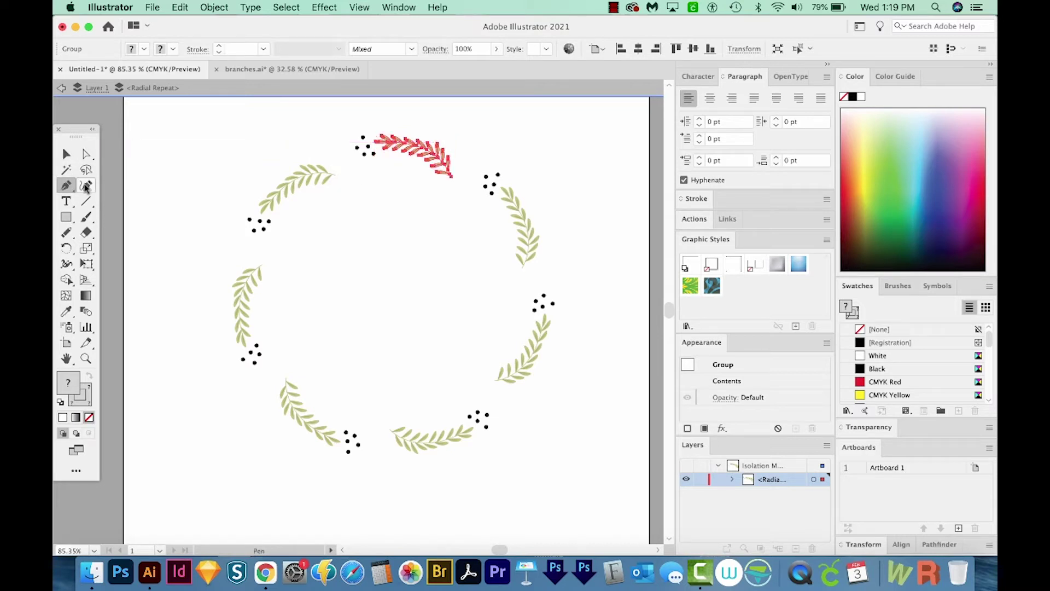
key("super+shift+a")
left_click(309, 155)
left_click_drag(341, 163, 383, 168)
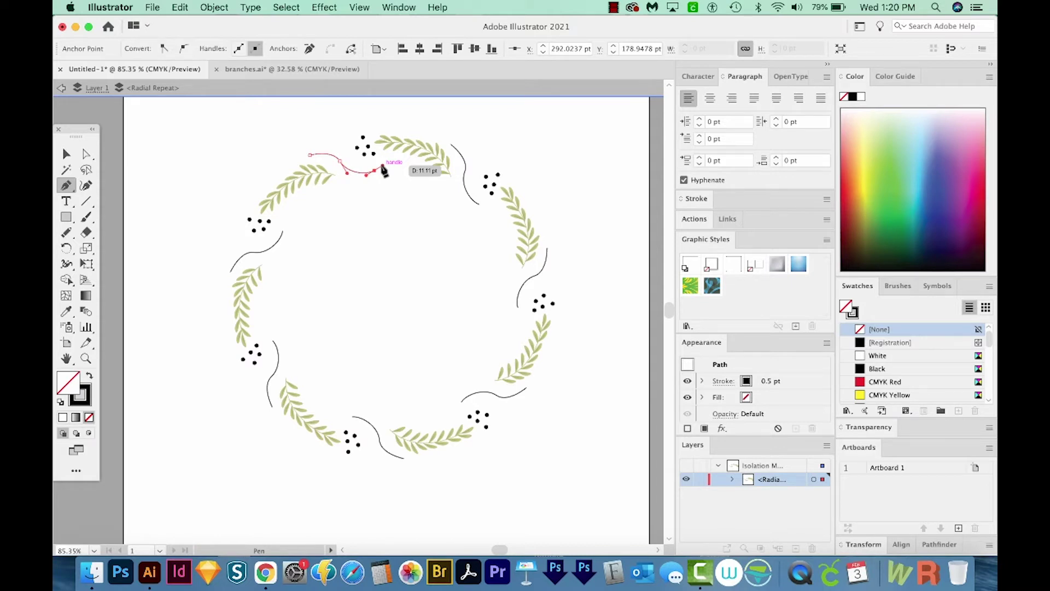
Step: Smooth the curve and widen its middle into a tapered swash about 4.26 pt thick
key("n")
left_click_drag(381, 167, 330, 153)
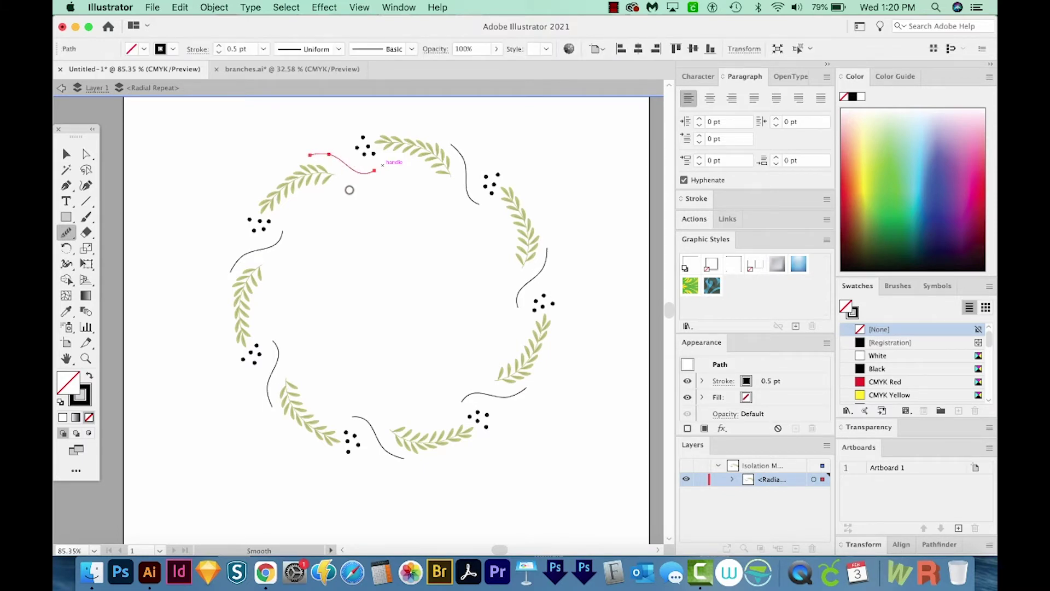
key("shift+w")
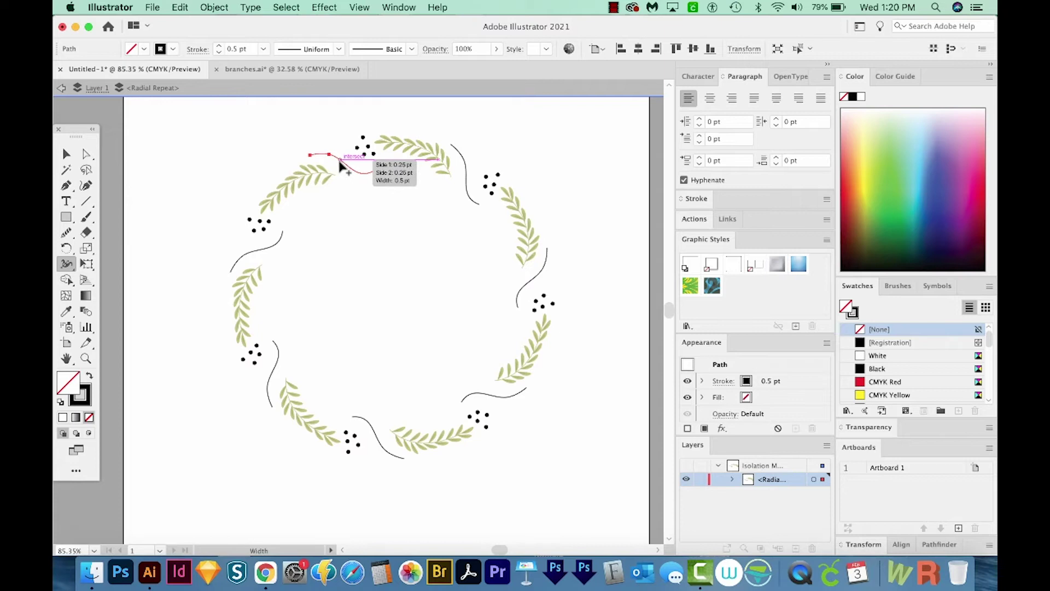
left_click_drag(340, 165, 341, 166)
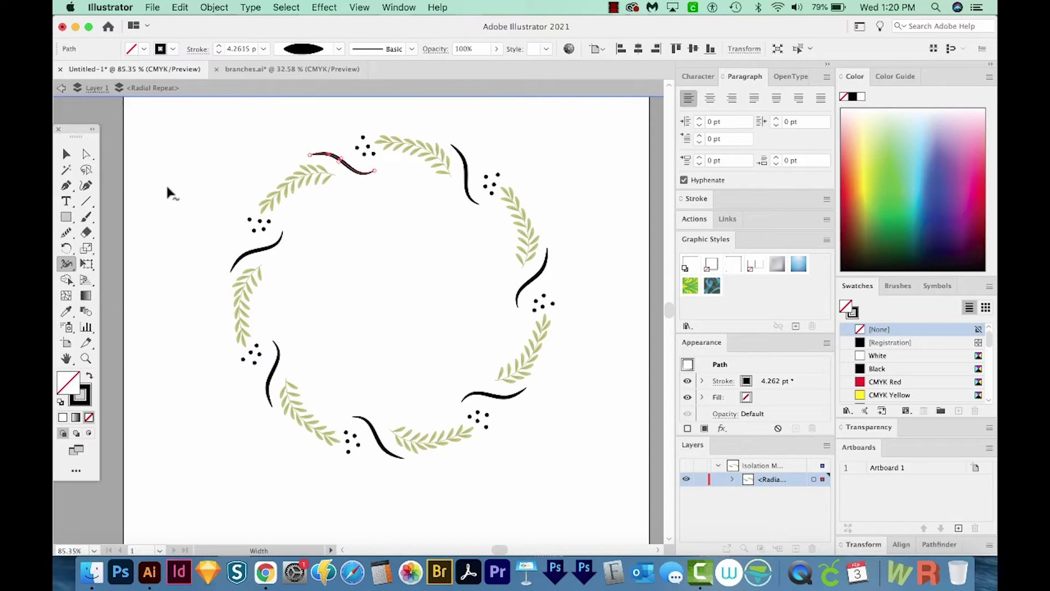
Step: Exit isolation mode, raise the wreath to 18 instances and move it right of the artboard
key("v")
double_click(175, 215)
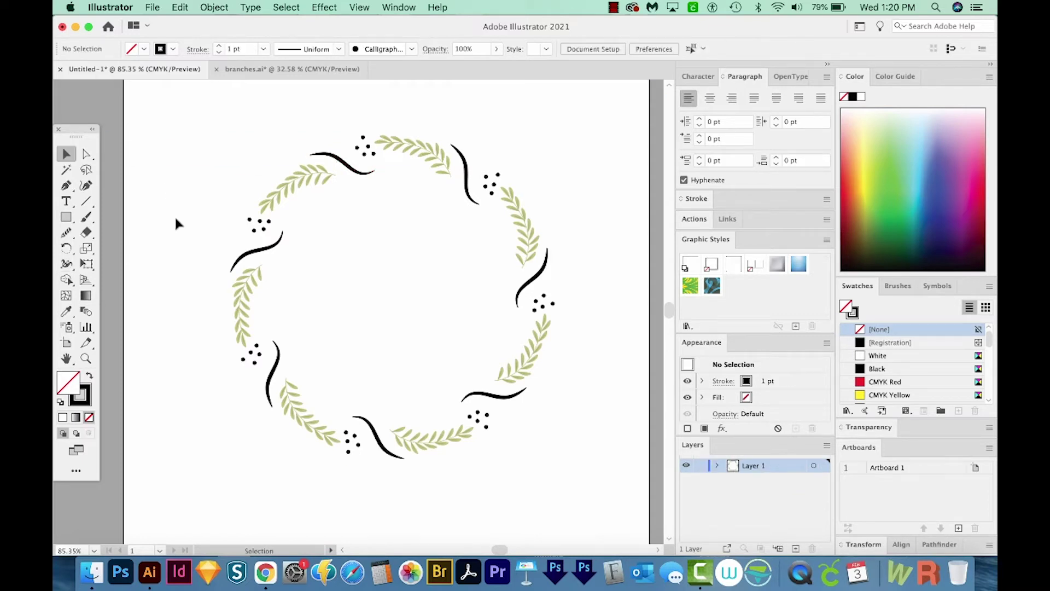
left_click(279, 214)
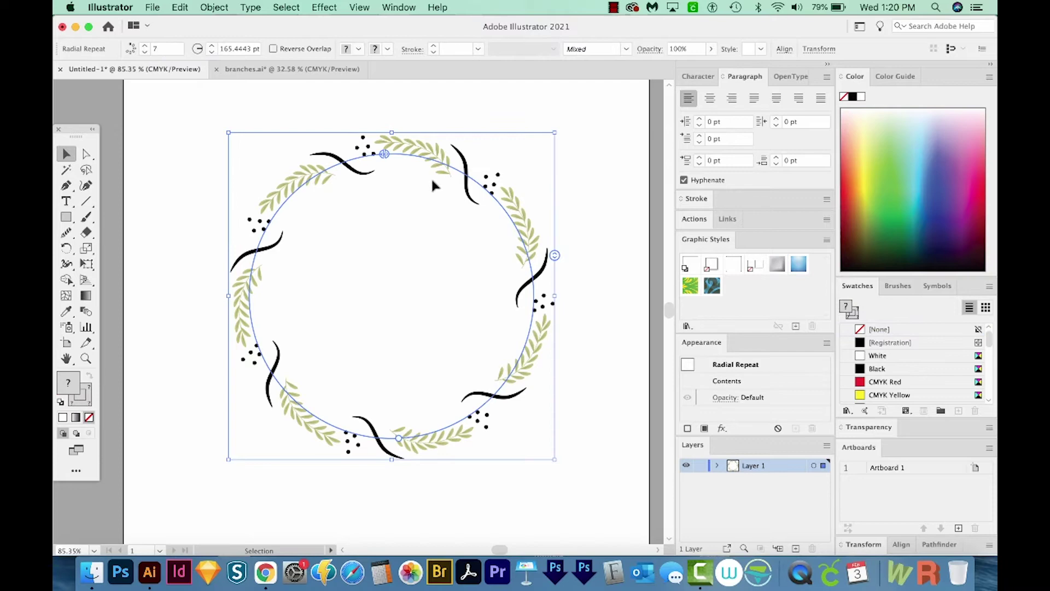
left_click_drag(555, 257, 550, 221)
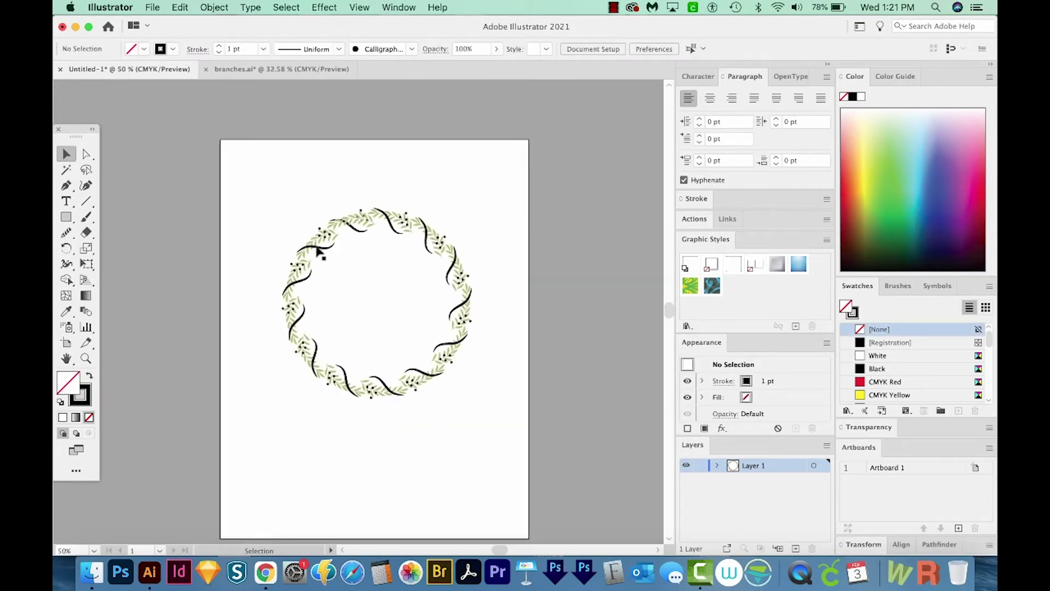
left_click_drag(318, 249, 520, 291)
left_click(469, 316)
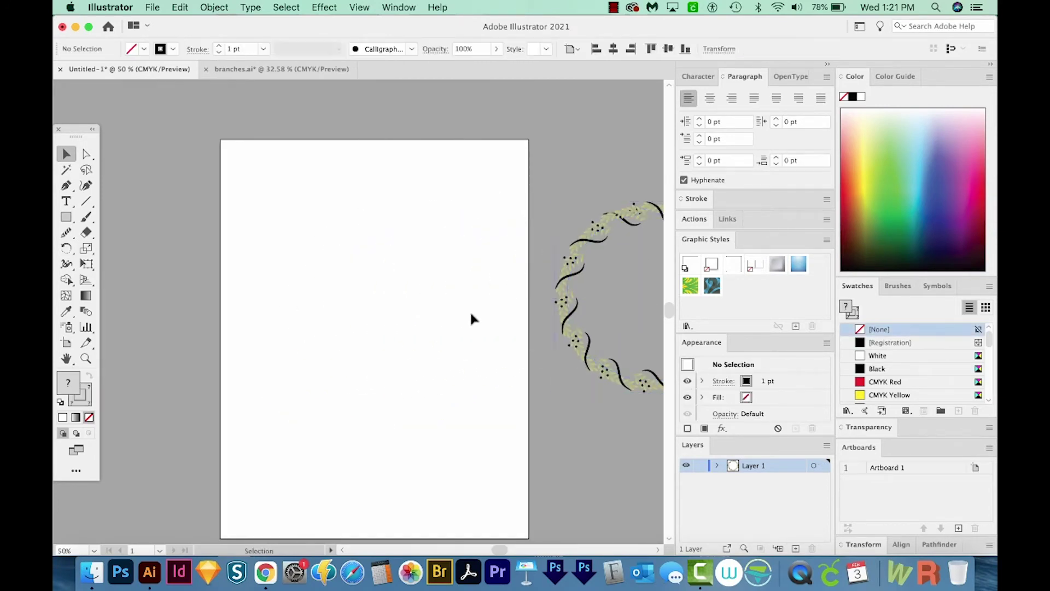
Step: Zoom in on the empty artboard
key("z")
scroll(469, 317, "up", 2)
left_click_drag(239, 458, 288, 451)
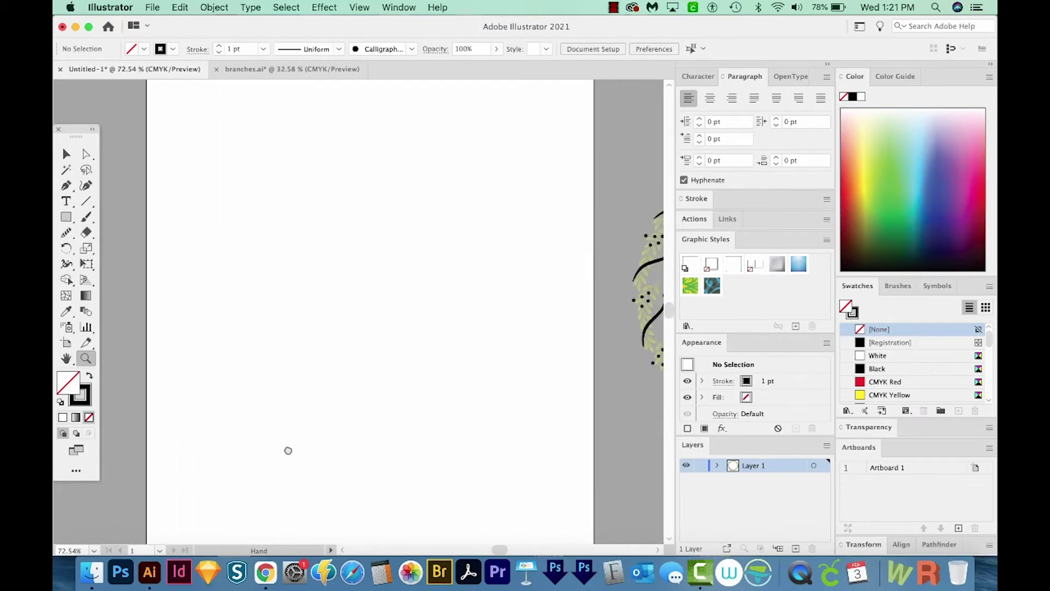
Step: Open grid bird.eps in Illustrator by dragging it from the tutorial folder in Finder
left_click(91, 575)
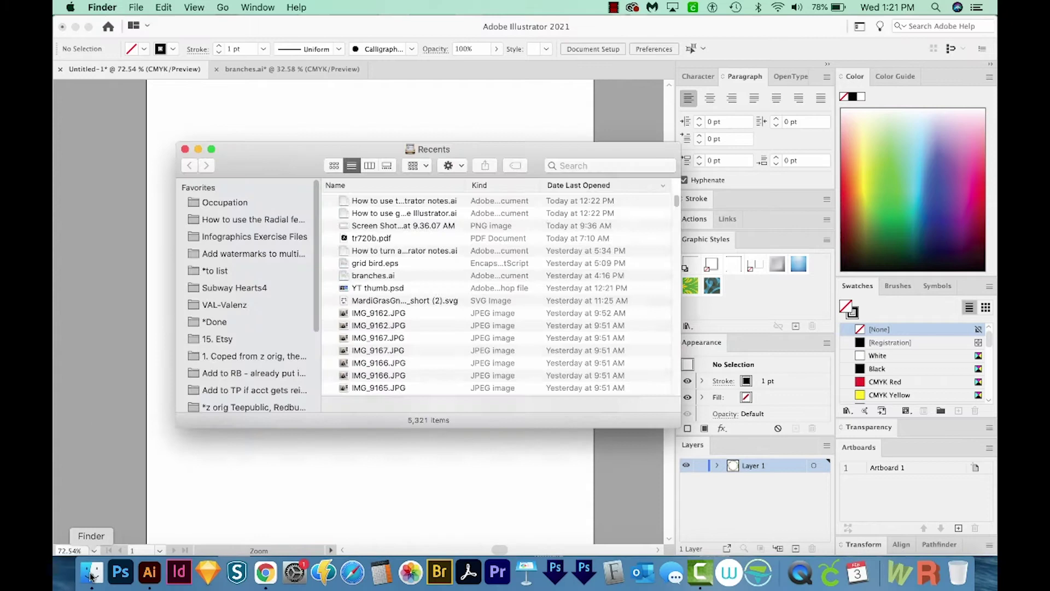
left_click(257, 220)
left_click_drag(436, 204, 149, 575)
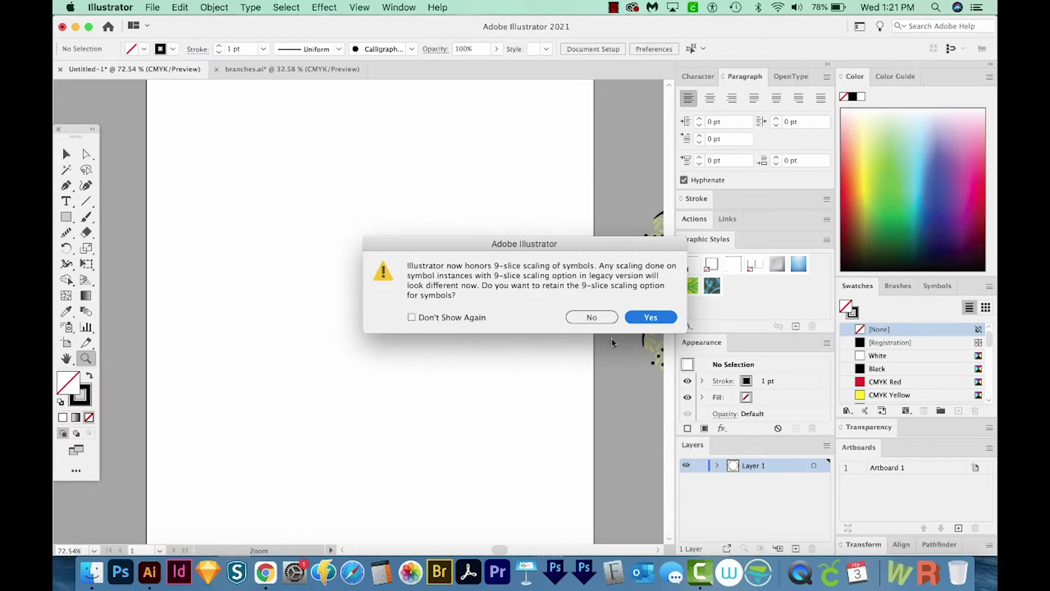
Step: Keep 9-slice scaling for symbols and select the bottom-left purple bird in grid bird.eps
left_click(650, 317)
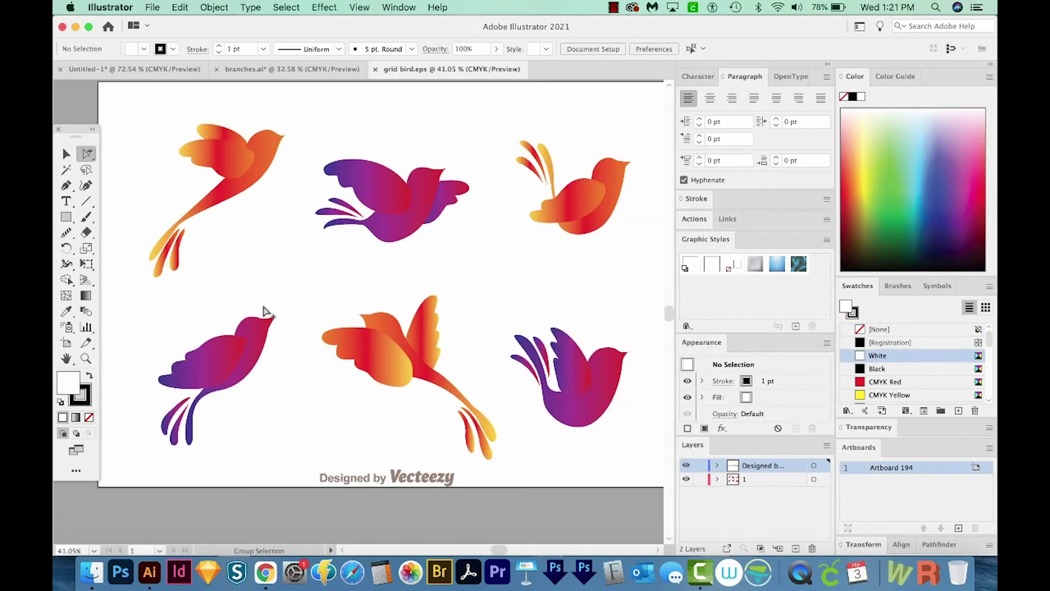
key("v")
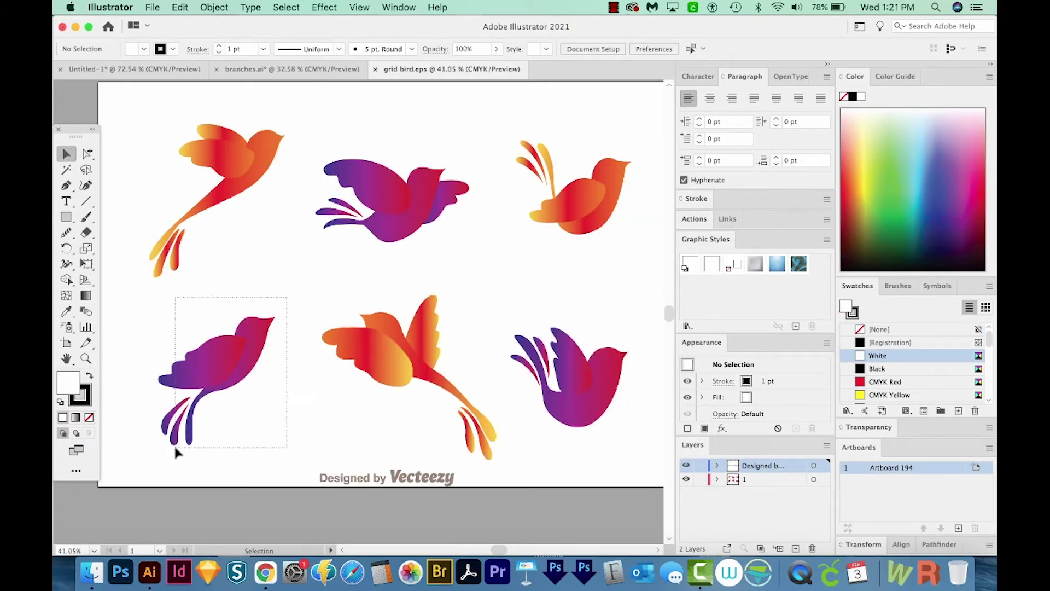
left_click(189, 439)
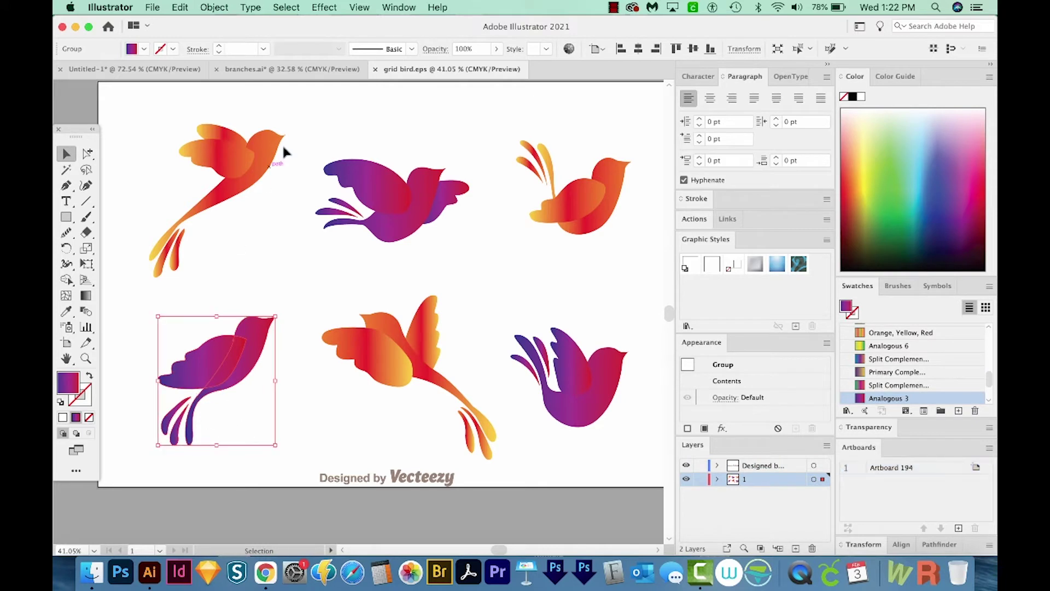
Step: Paste the purple bird into Untitled-1 and scale it down to roughly 77 × 82 pt
key("ctrl+Tab")
key("super+v")
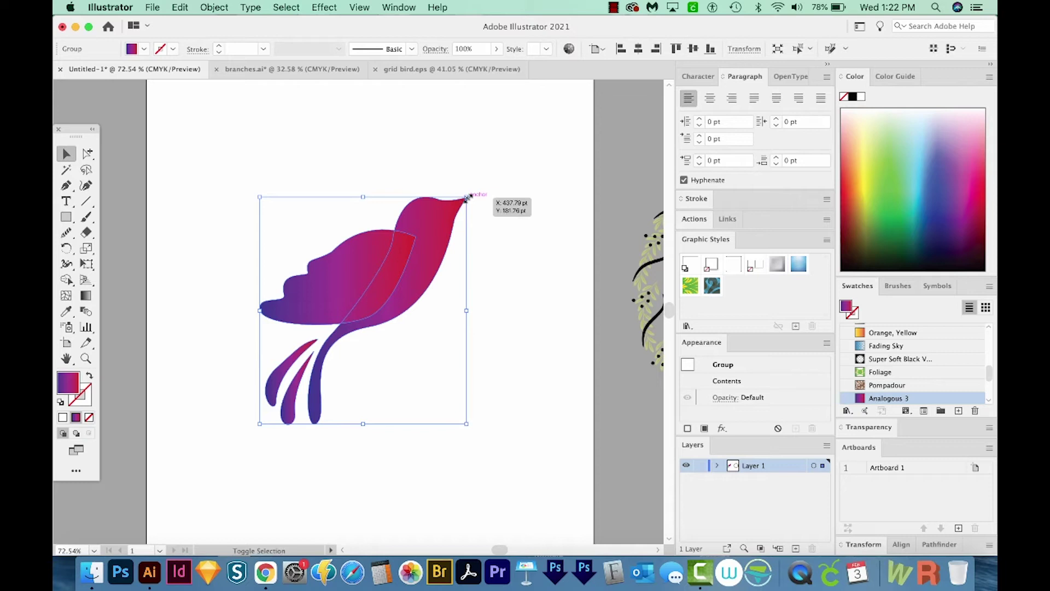
left_click_drag(467, 197, 393, 277)
Step: Make the bird a Grid Repeat with four columns, extra rows and -9.21 pt horizontal spacing
left_click(212, 8)
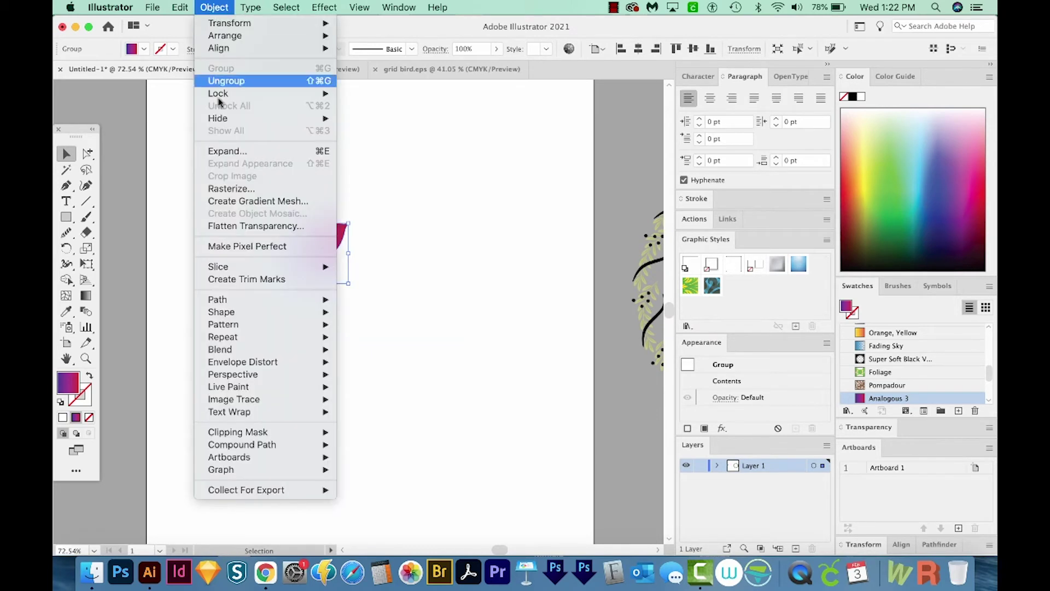
mouse_move(245, 339)
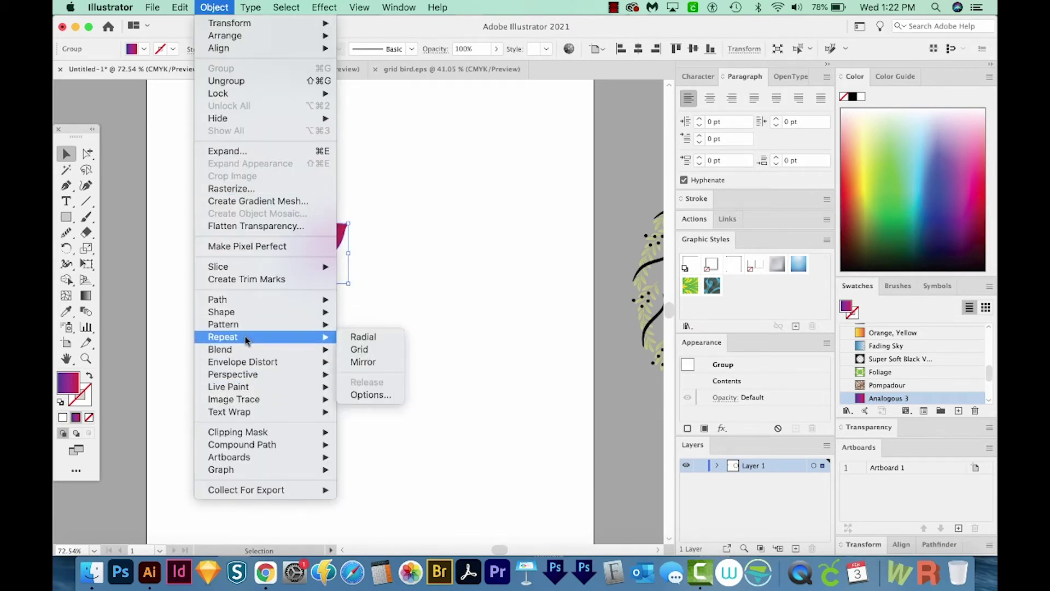
left_click(372, 349)
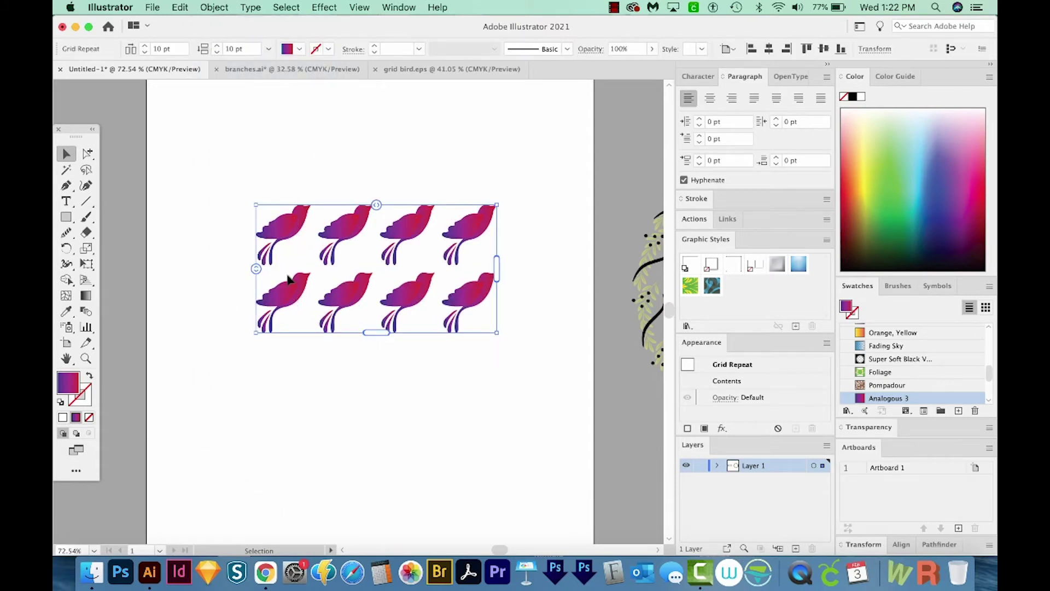
left_click_drag(497, 268, 500, 300)
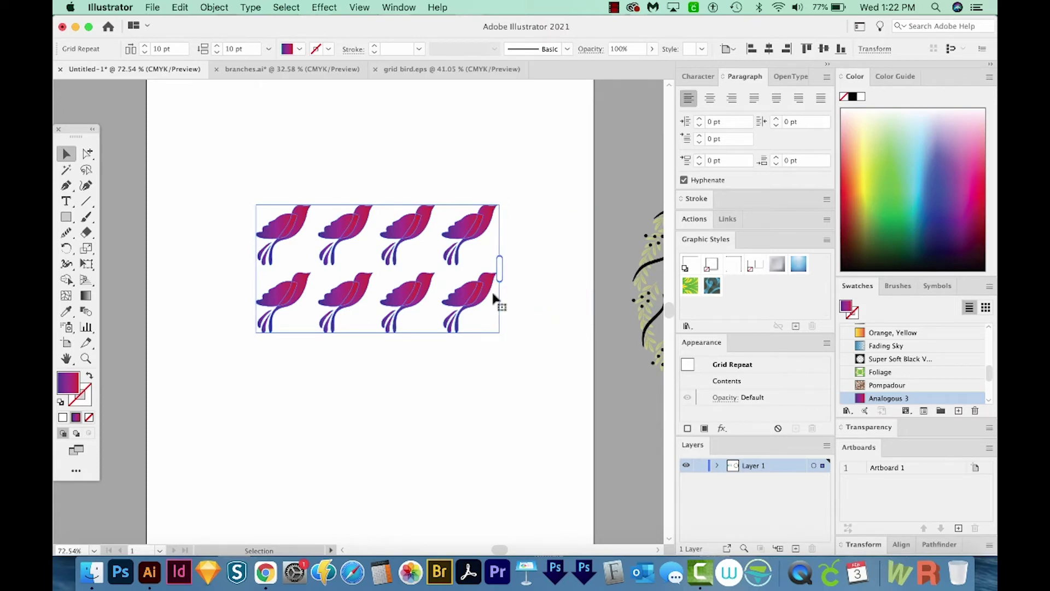
left_click_drag(383, 333, 377, 399)
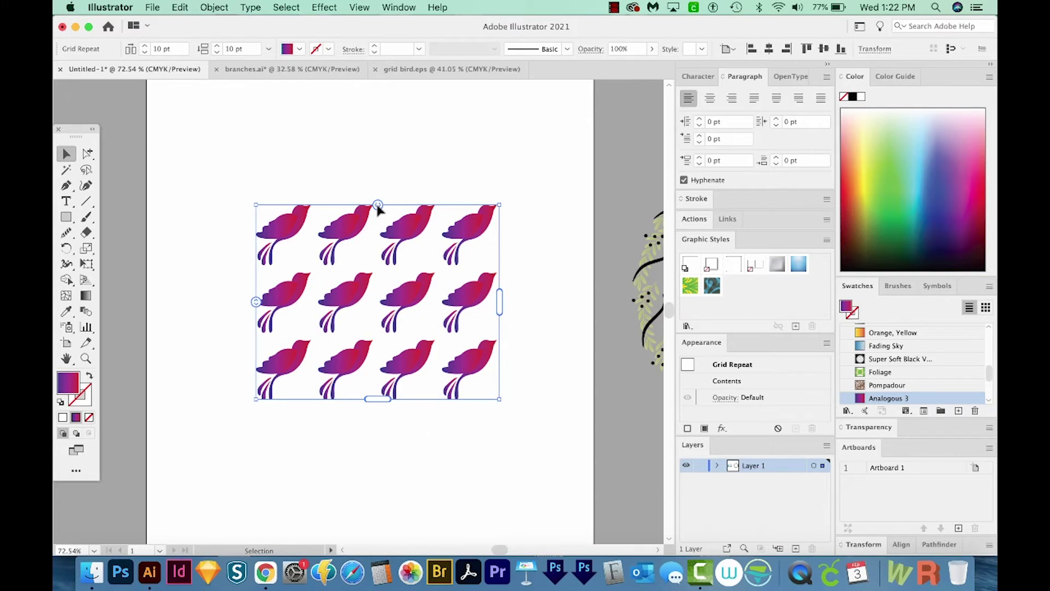
left_click_drag(378, 205, 363, 233)
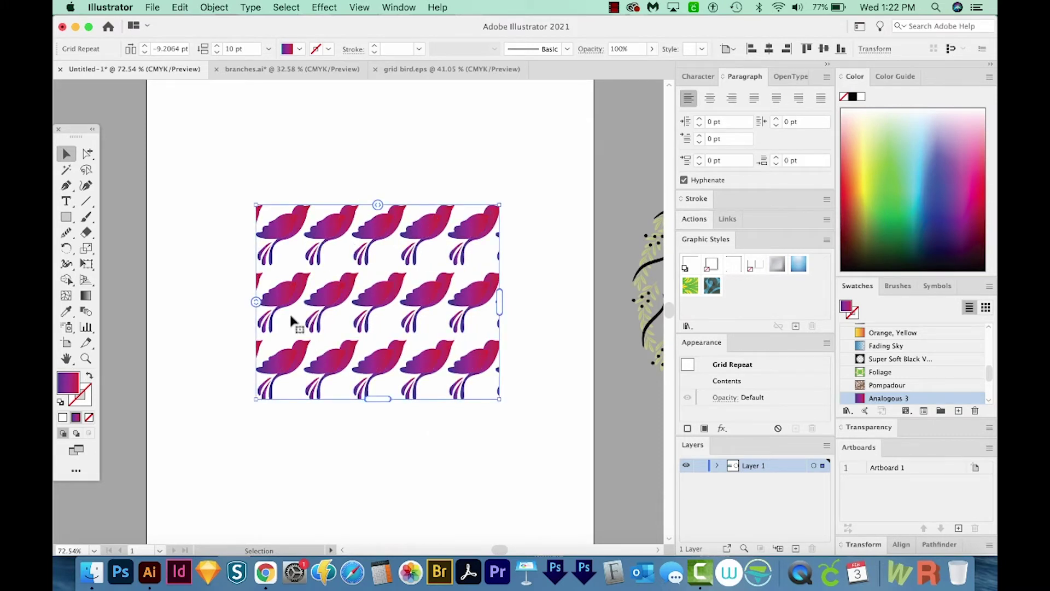
left_click_drag(257, 306, 257, 304)
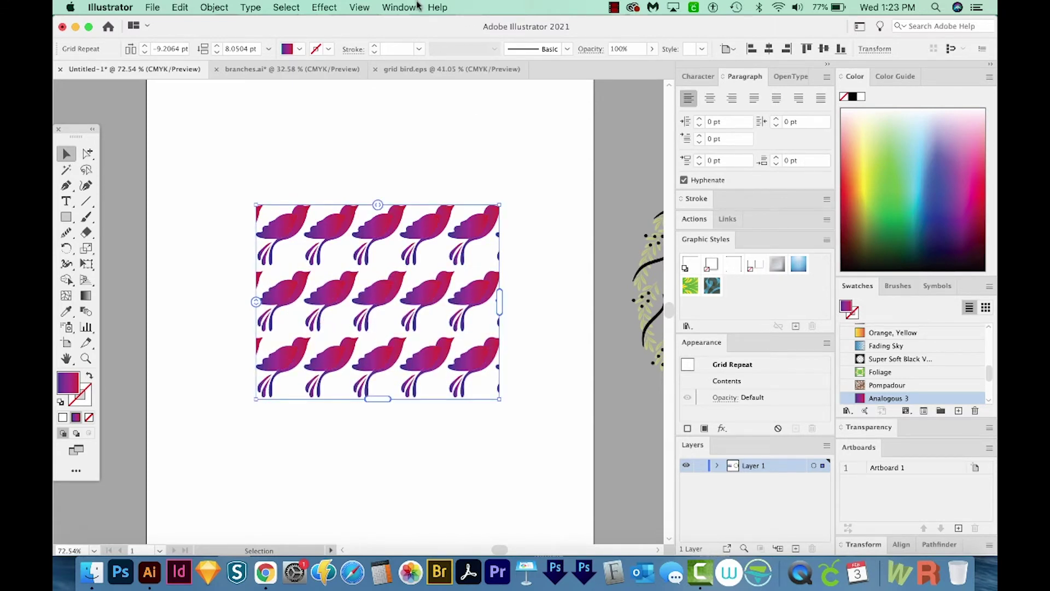
Step: Show the grid repeat's Properties panel and position it beside the artwork
left_click(398, 7)
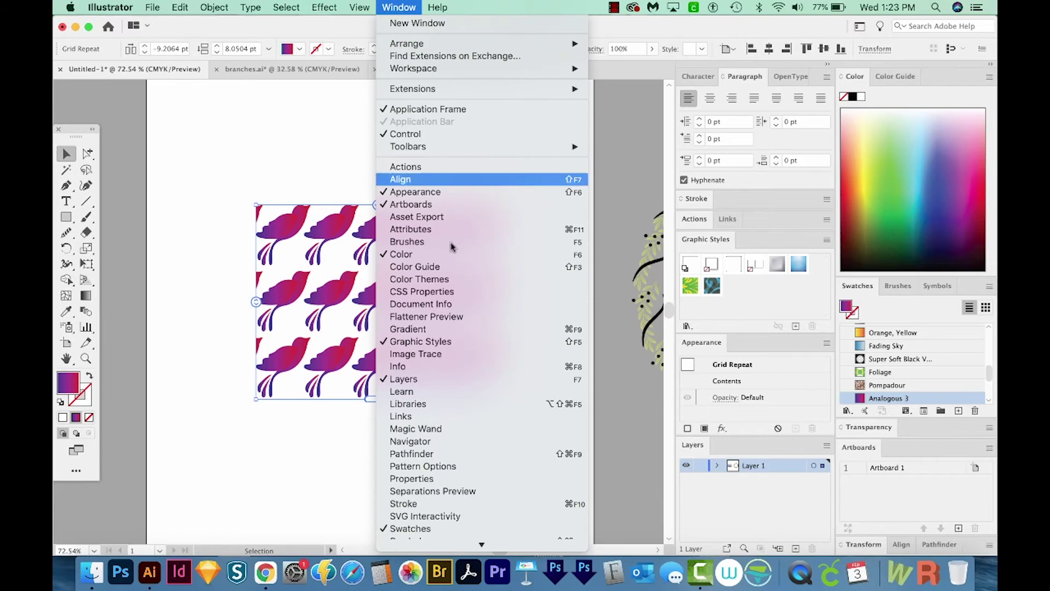
left_click(421, 415)
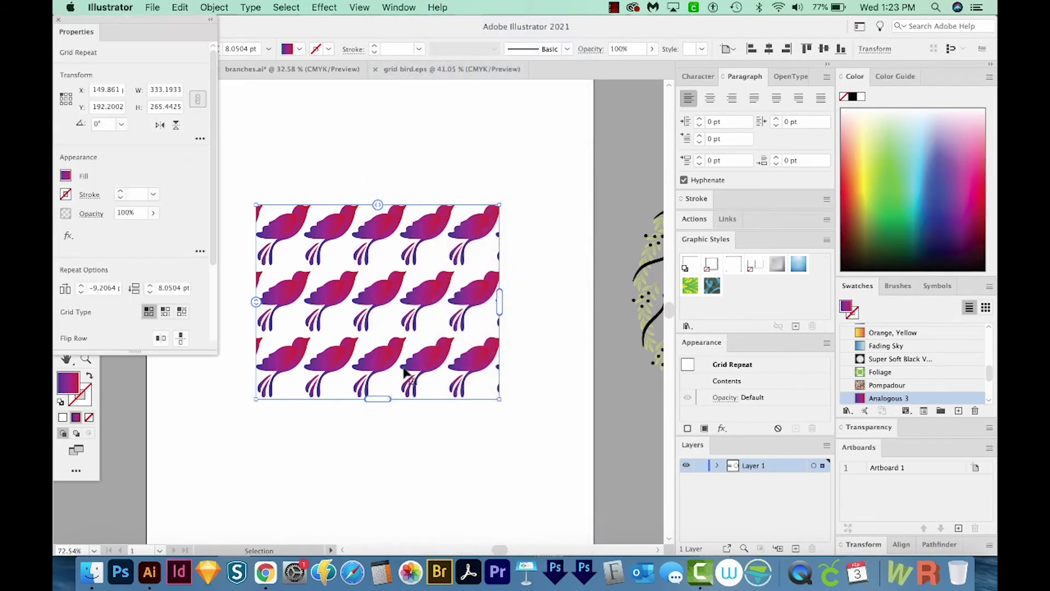
left_click_drag(104, 23, 588, 93)
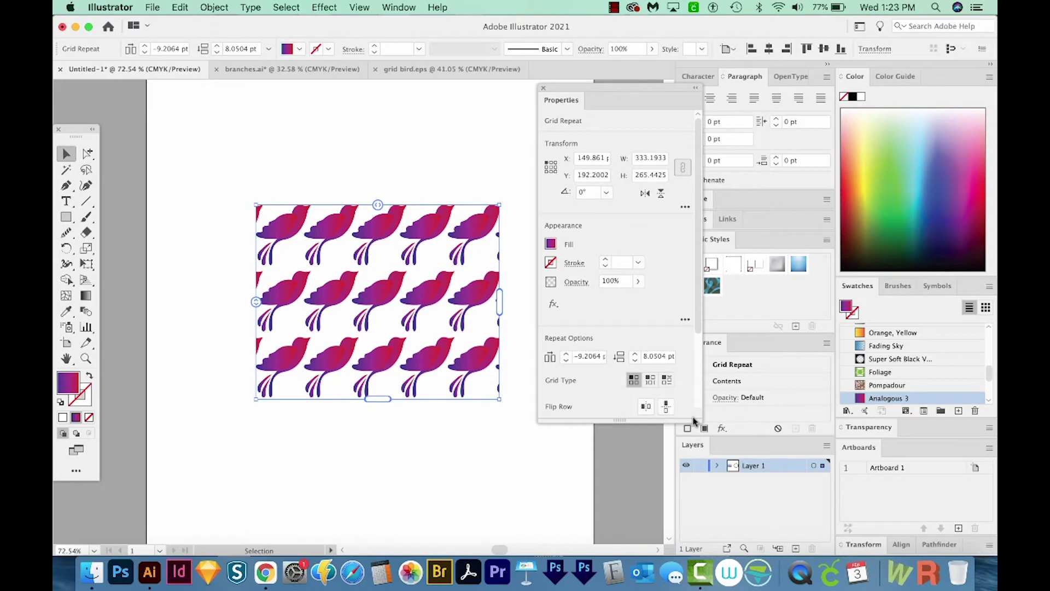
left_click_drag(693, 419, 693, 543)
left_click_drag(646, 96, 639, 88)
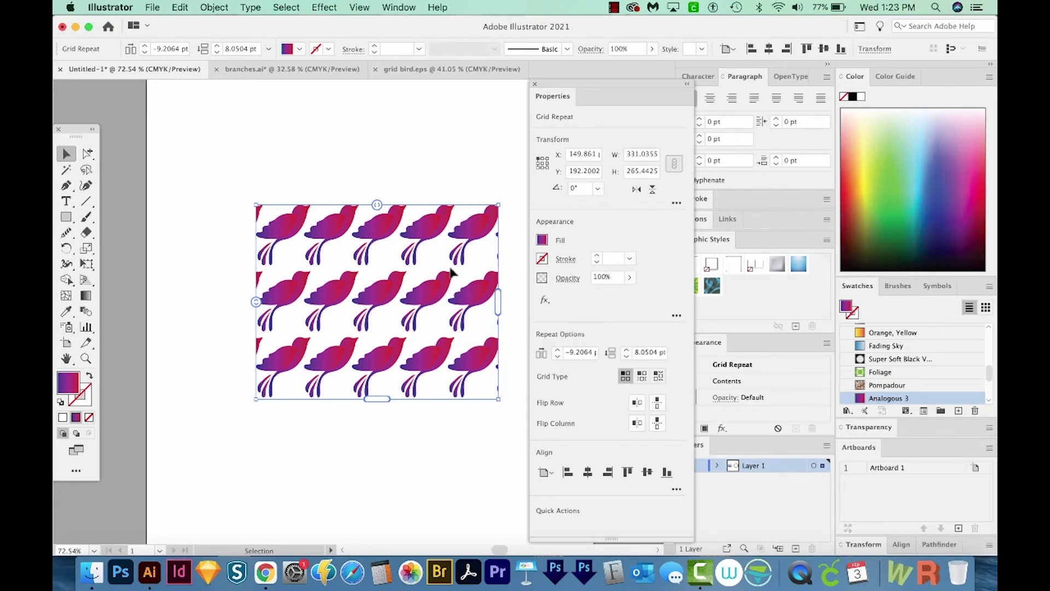
Step: Tighten horizontal spacing to -10.46 pt and switch the grid type to Brick by Column
mouse_move(379, 205)
left_mouse_down()
mouse_move(403, 207)
mouse_move(376, 206)
left_mouse_up()
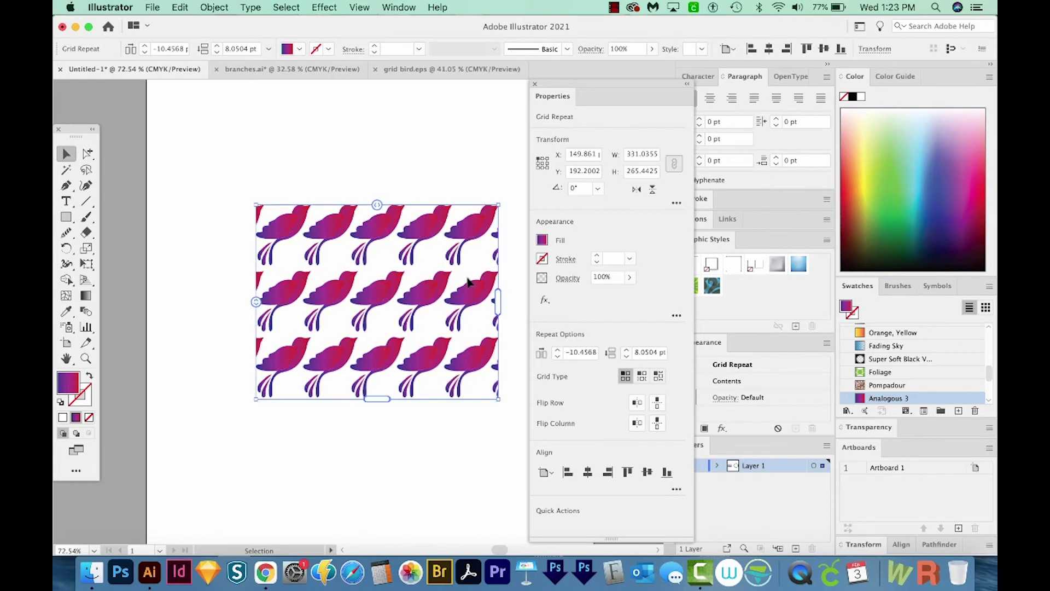
left_click(642, 377)
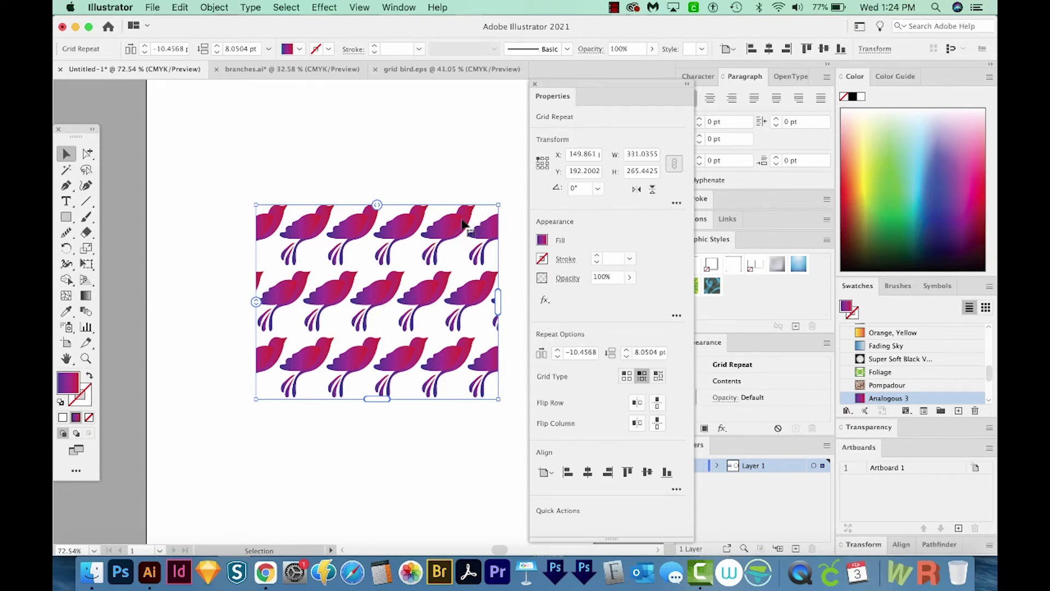
left_click(659, 377)
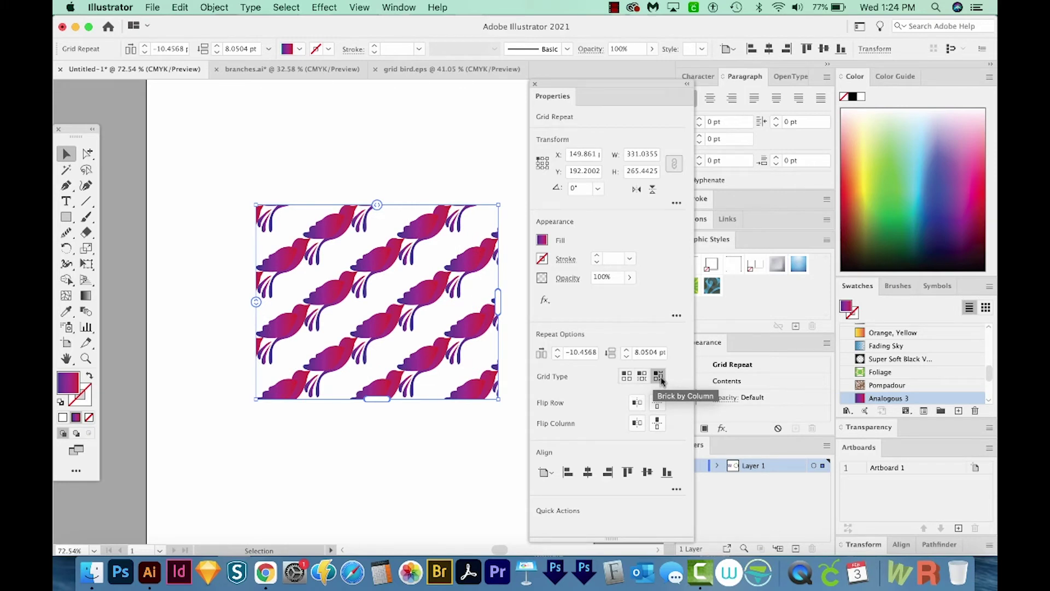
left_click_drag(256, 302, 244, 363)
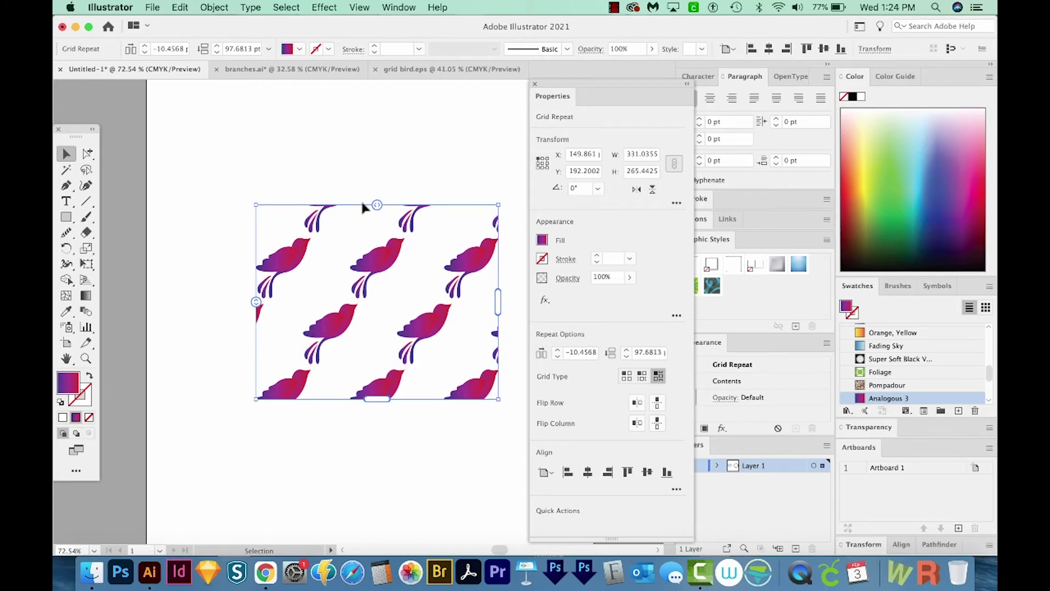
left_click_drag(363, 207, 352, 206)
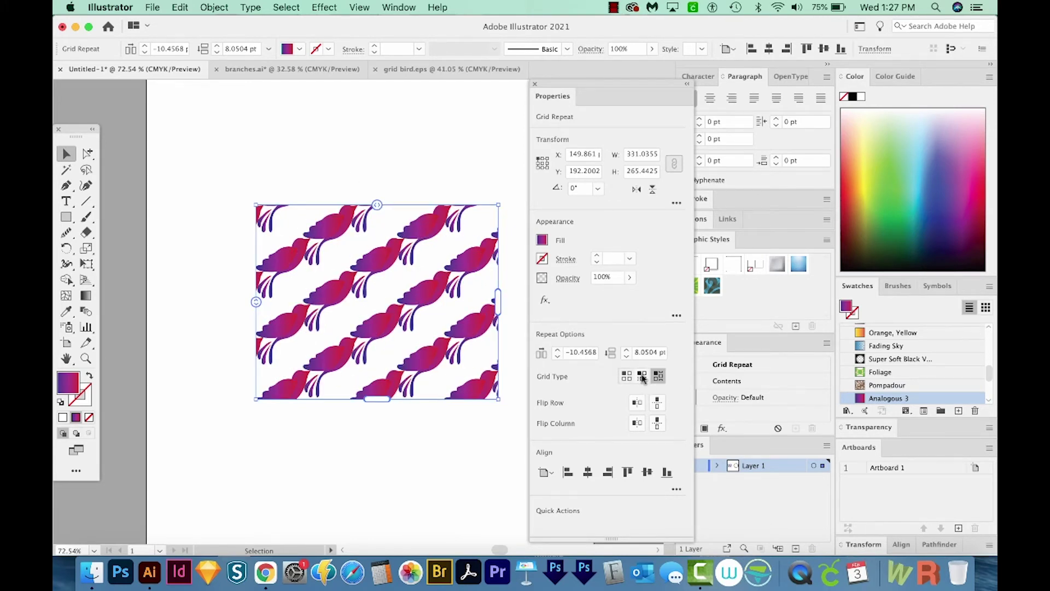
Step: Use Brick by Row, flip alternate rows and columns, and space birds 15.506 pt across, 4.757 pt down
left_click(643, 377)
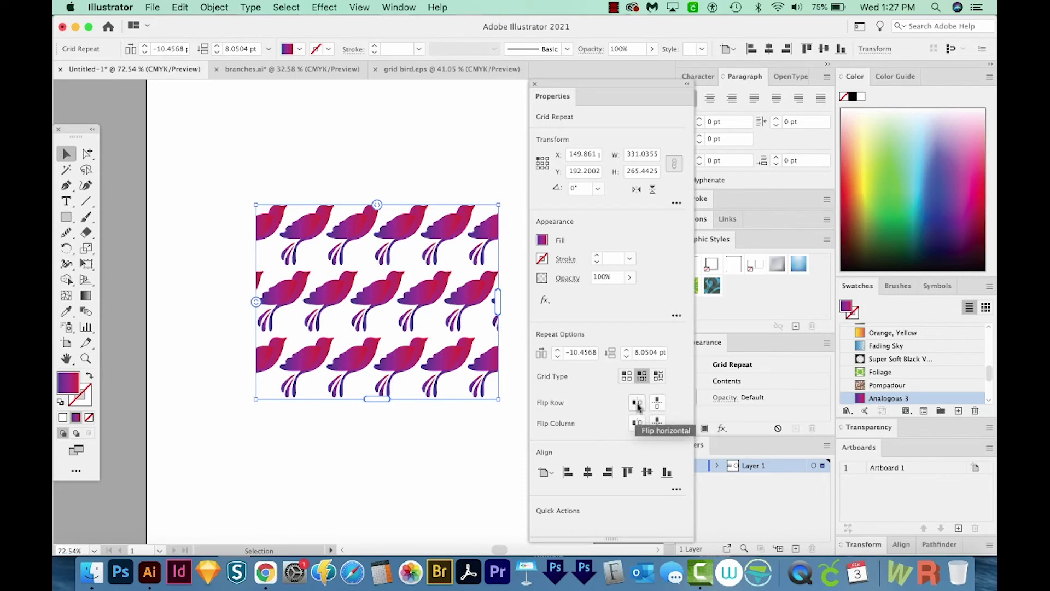
left_click(638, 404)
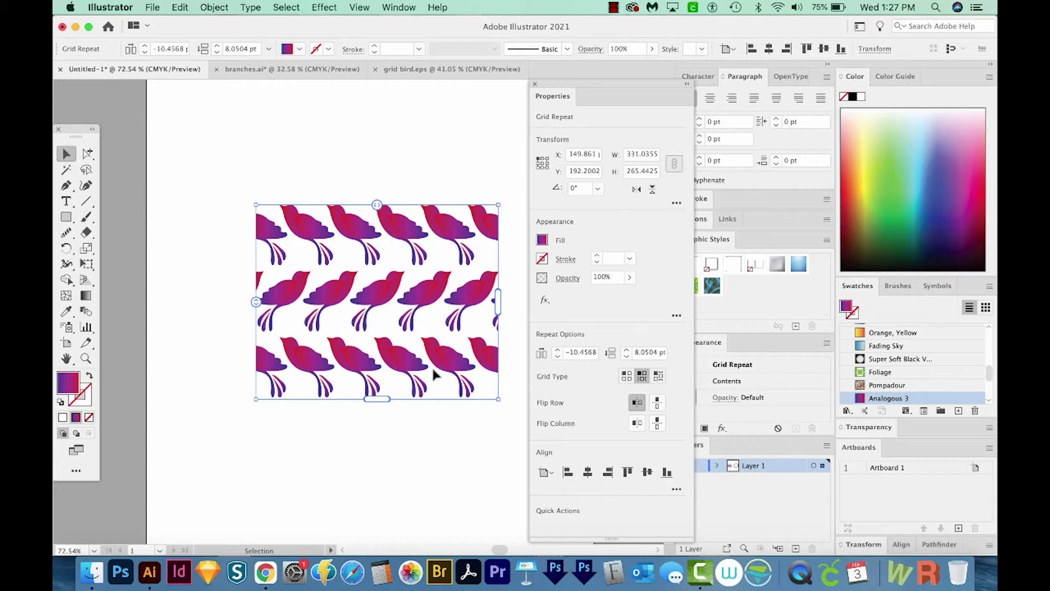
left_click(637, 423)
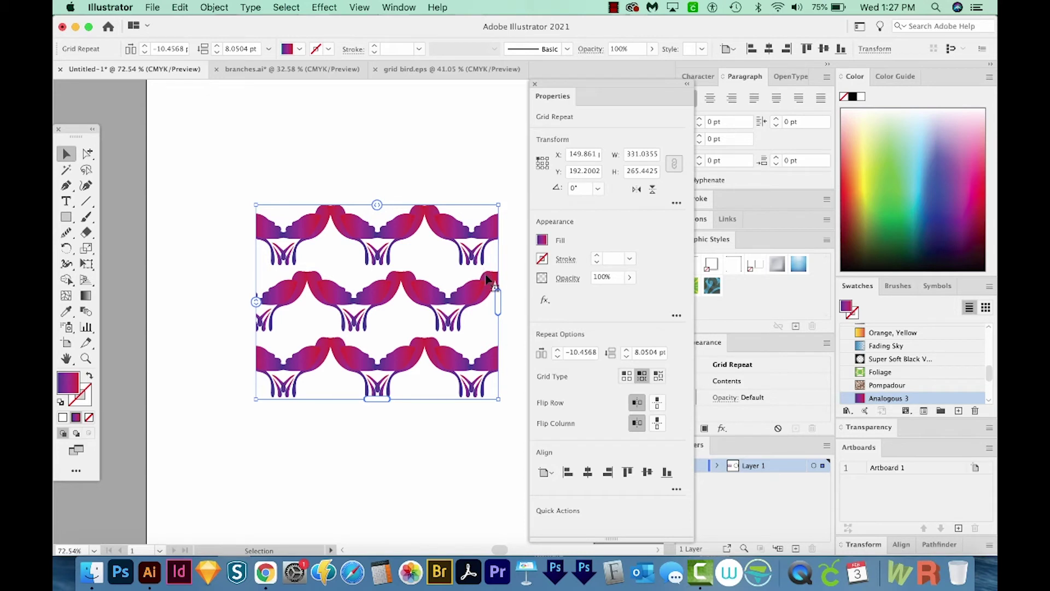
mouse_move(379, 207)
left_mouse_down()
mouse_move(417, 207)
mouse_move(396, 209)
left_mouse_up()
mouse_move(257, 302)
left_mouse_down()
mouse_move(260, 282)
mouse_move(255, 302)
left_mouse_up()
left_click(658, 406)
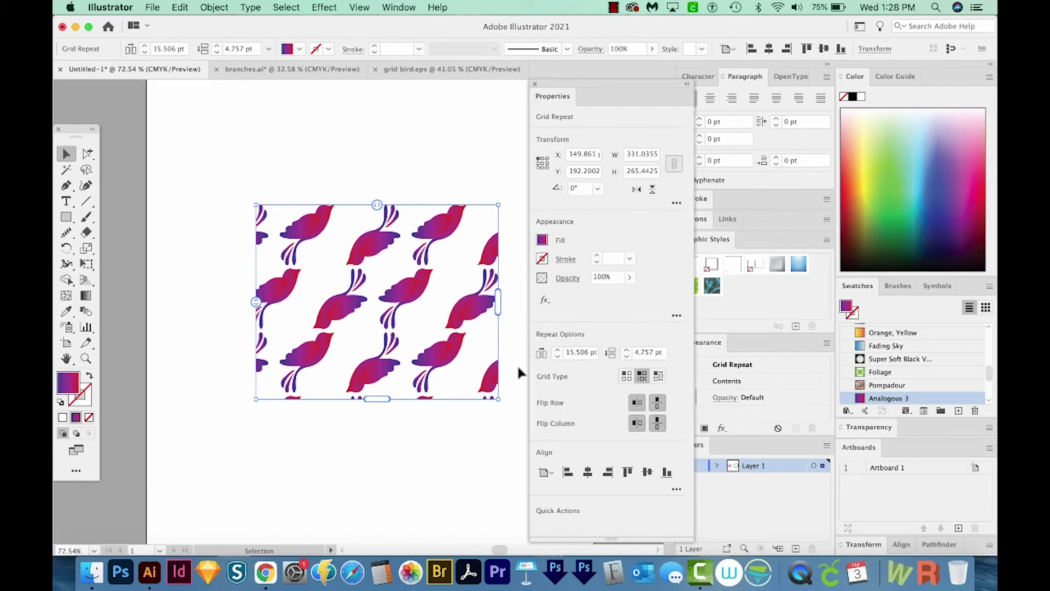
Step: Set tile spacing to about -2.18 pt and rotate the source bird to about 163°
left_click_drag(519, 373, 364, 247)
double_click(362, 247)
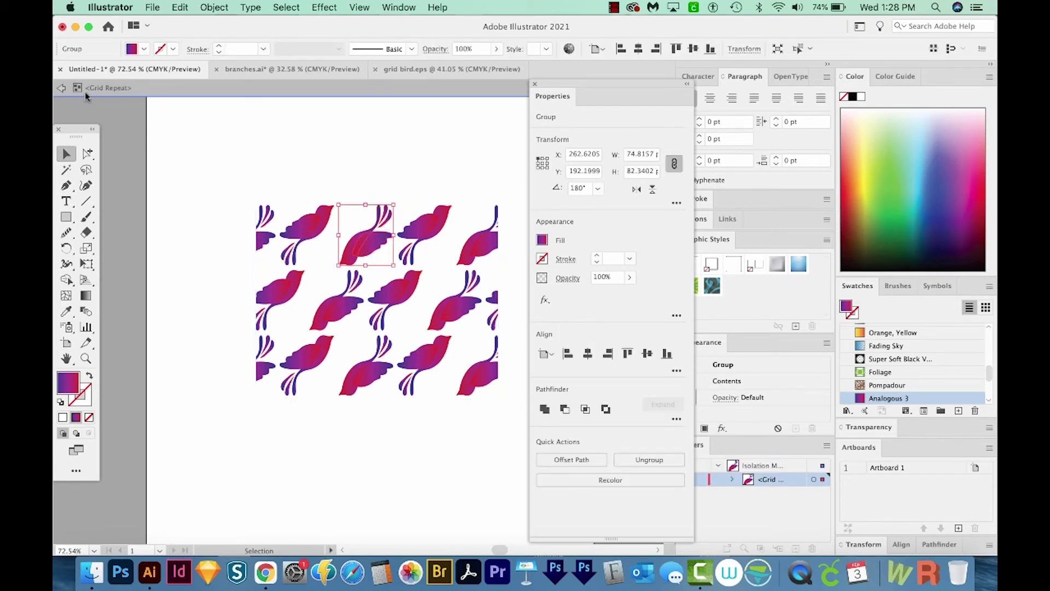
left_click_drag(335, 201, 406, 213)
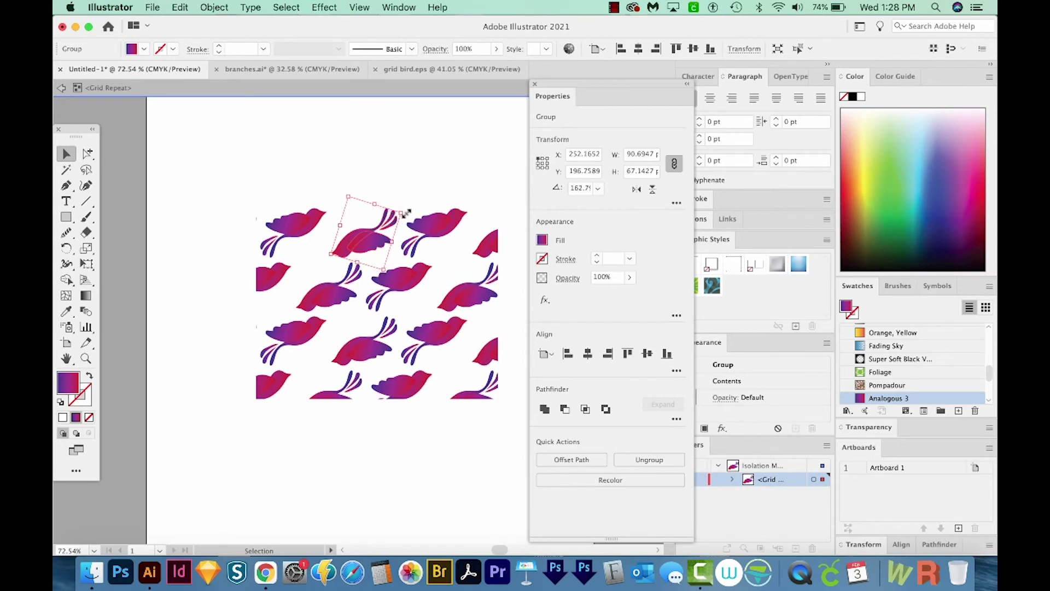
Step: Leave the repeat's editing mode and move the bird pattern left off the artboard
left_click(380, 429)
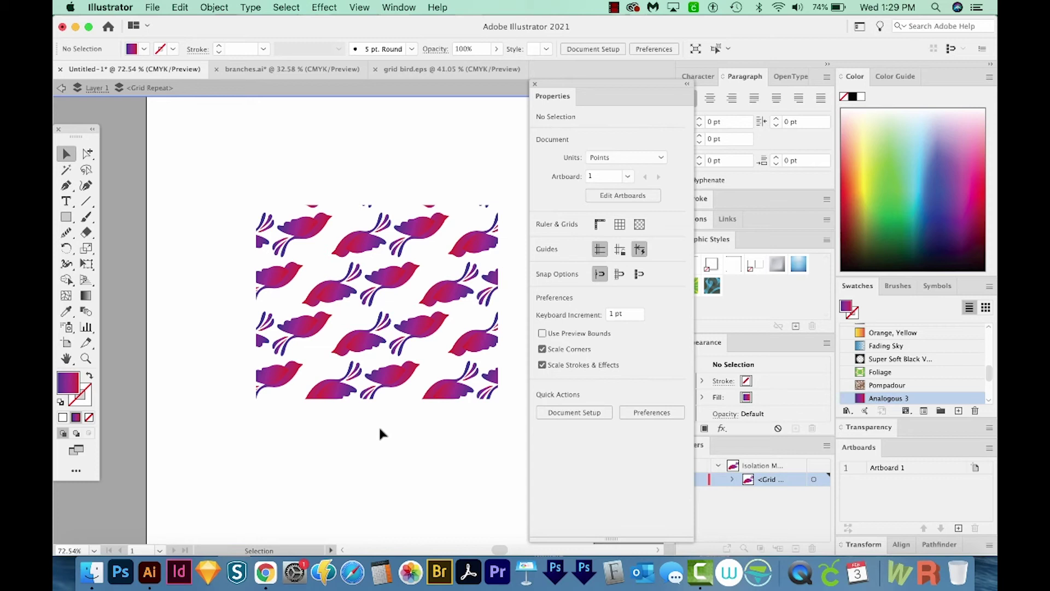
double_click(378, 425)
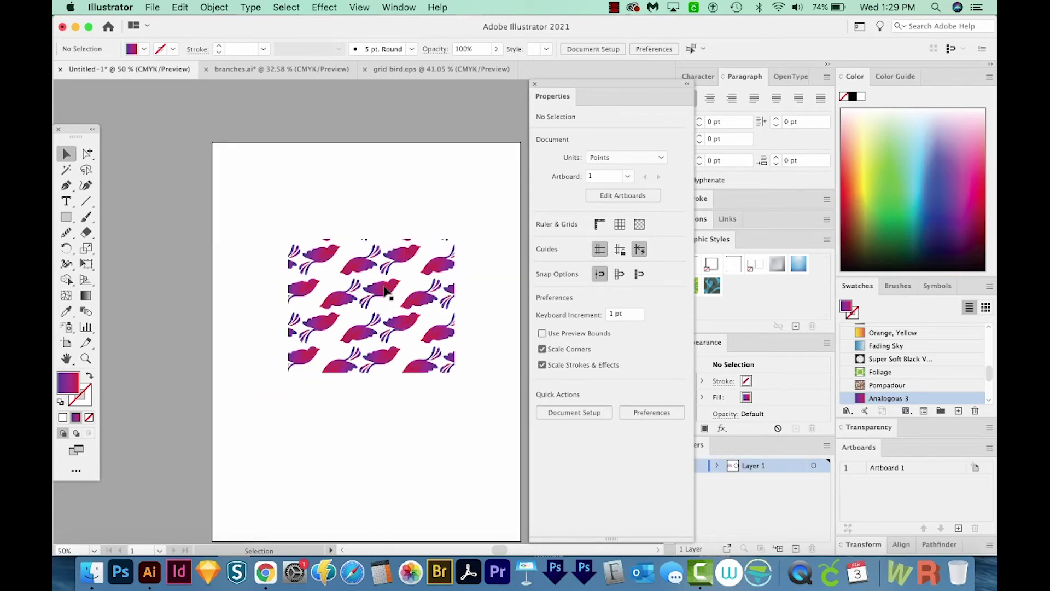
left_click_drag(387, 294, 116, 280)
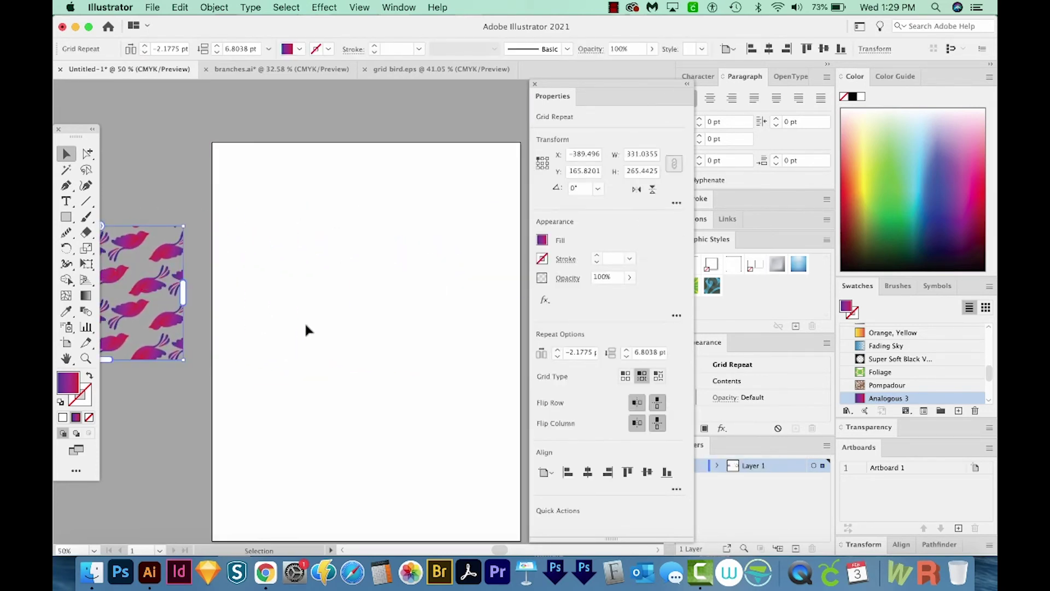
Step: Deselect the bird pattern, open Ornament.ai in Illustrator from Finder, and go back to Untitled-1
left_click(306, 325)
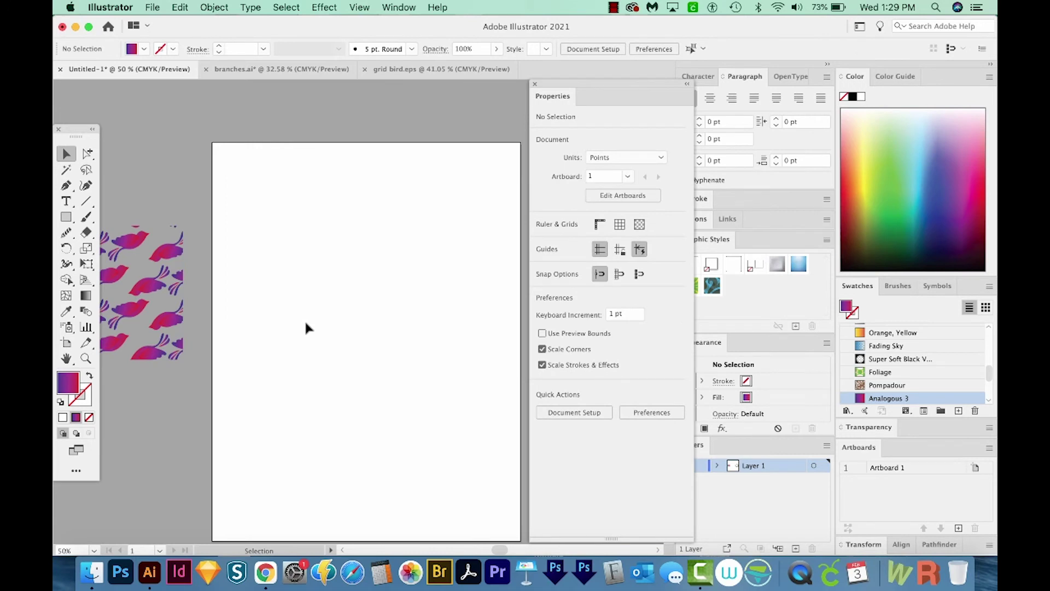
key("super+Tab")
left_click_drag(540, 298, 590, 228)
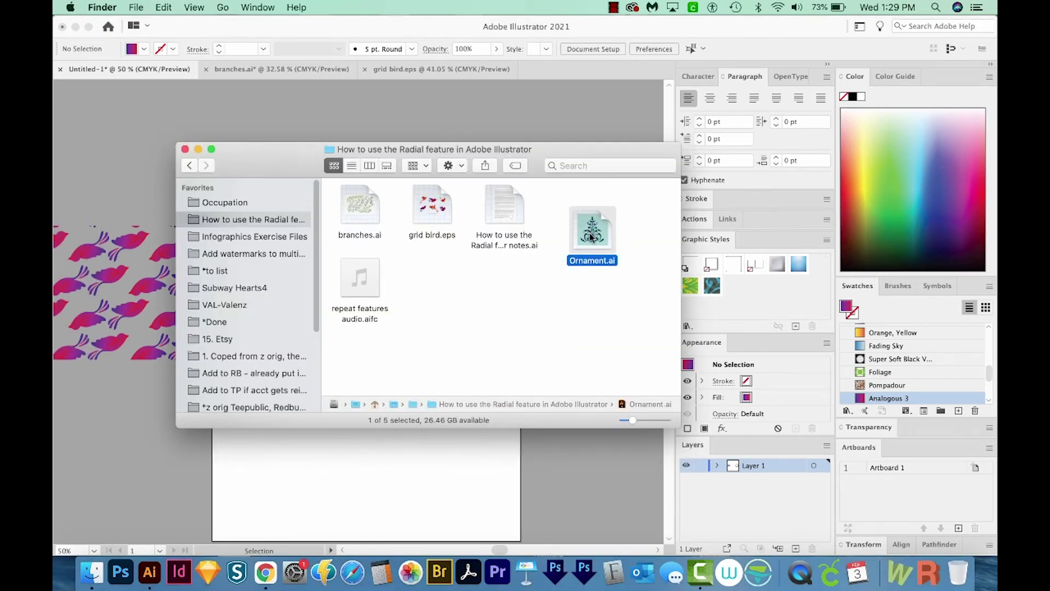
left_click_drag(592, 231, 152, 570)
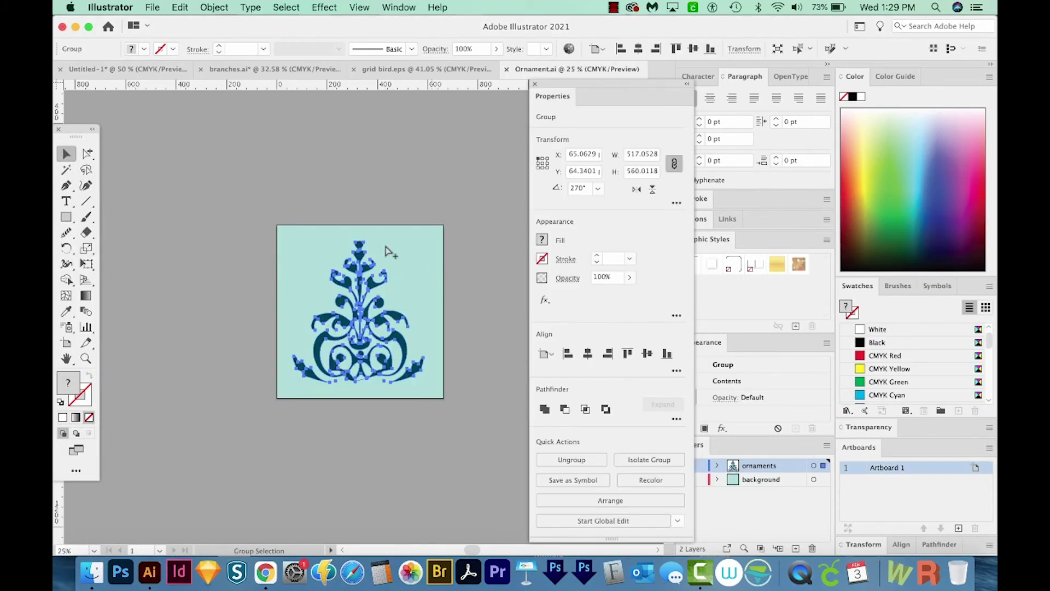
left_click(136, 70)
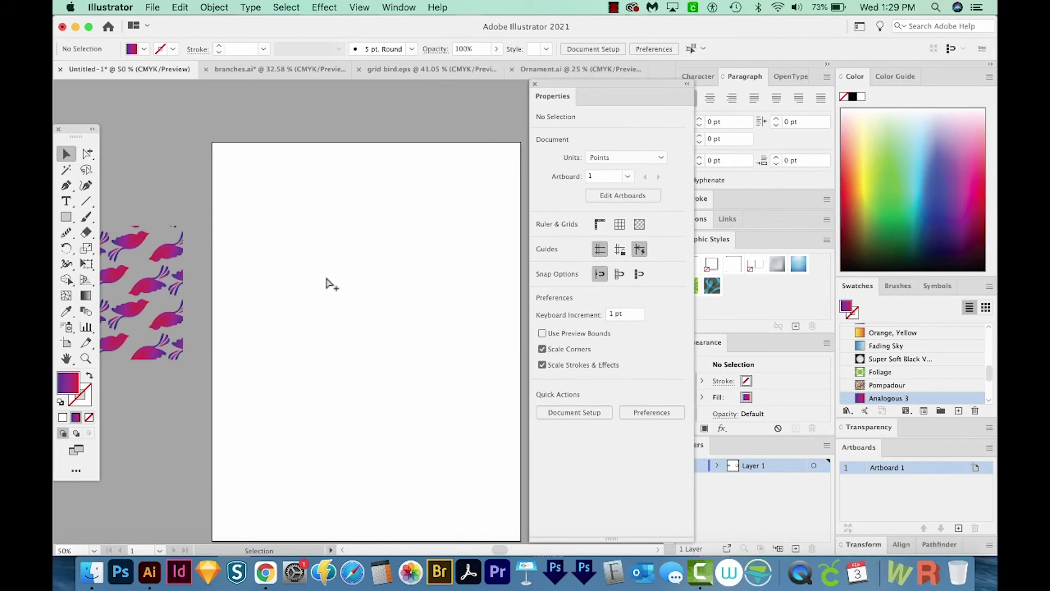
Step: Place the ornament in Untitled-1, scale it down to about 104 pt wide, and rotate it 90°
left_click_drag(327, 284, 327, 284)
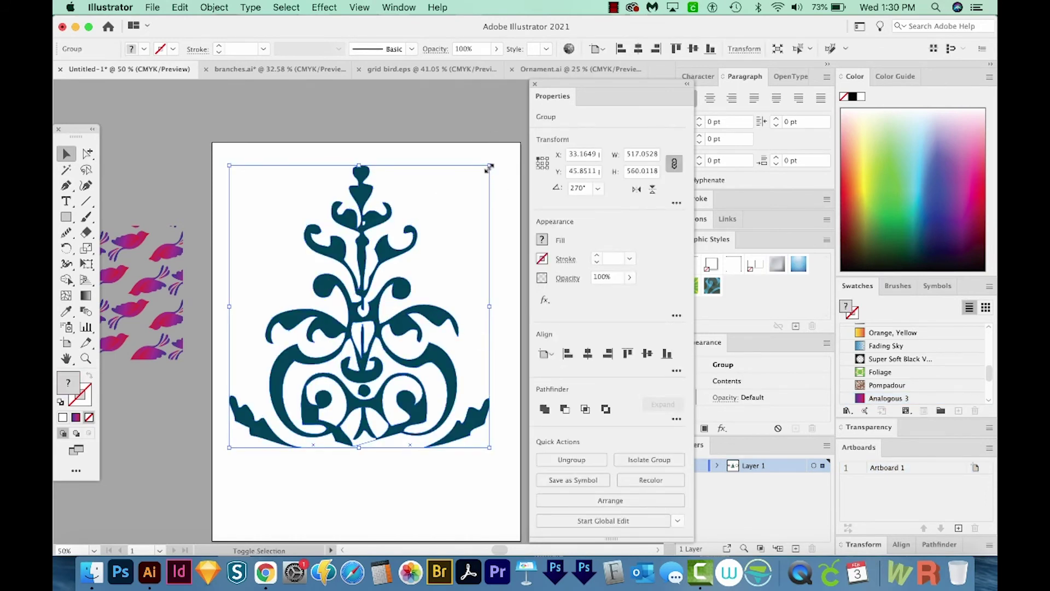
left_click_drag(489, 168, 350, 392)
key("r")
key("e")
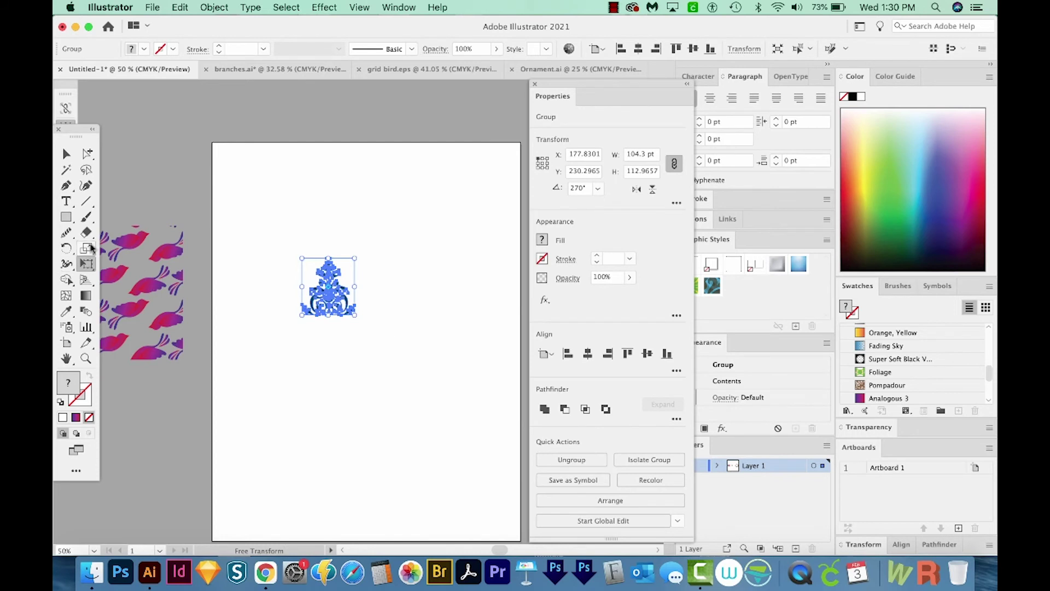
double_click(66, 248)
key("Escape")
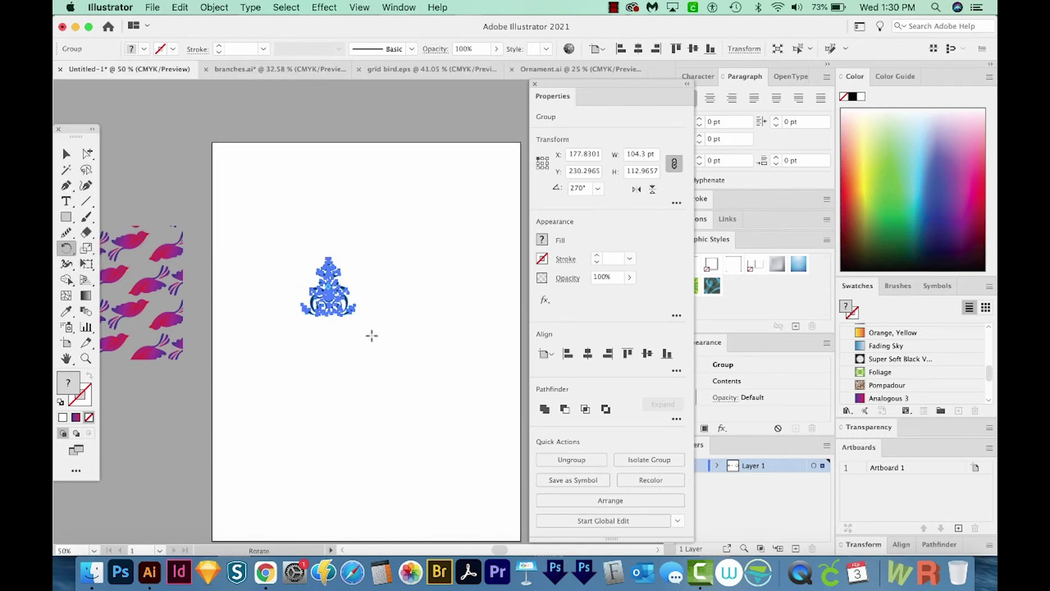
left_click_drag(372, 335, 386, 240)
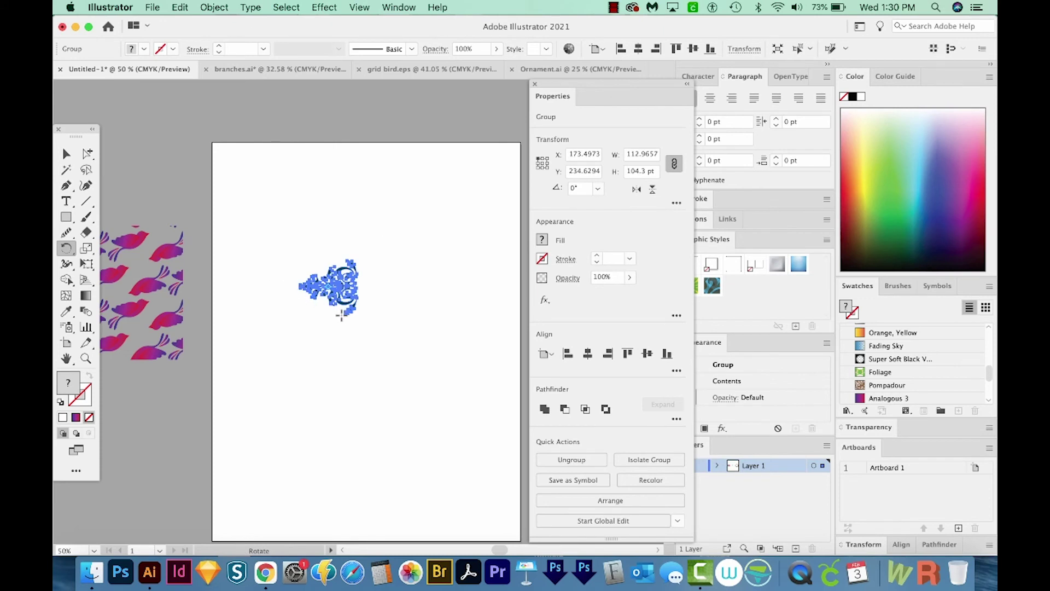
left_click(227, 7)
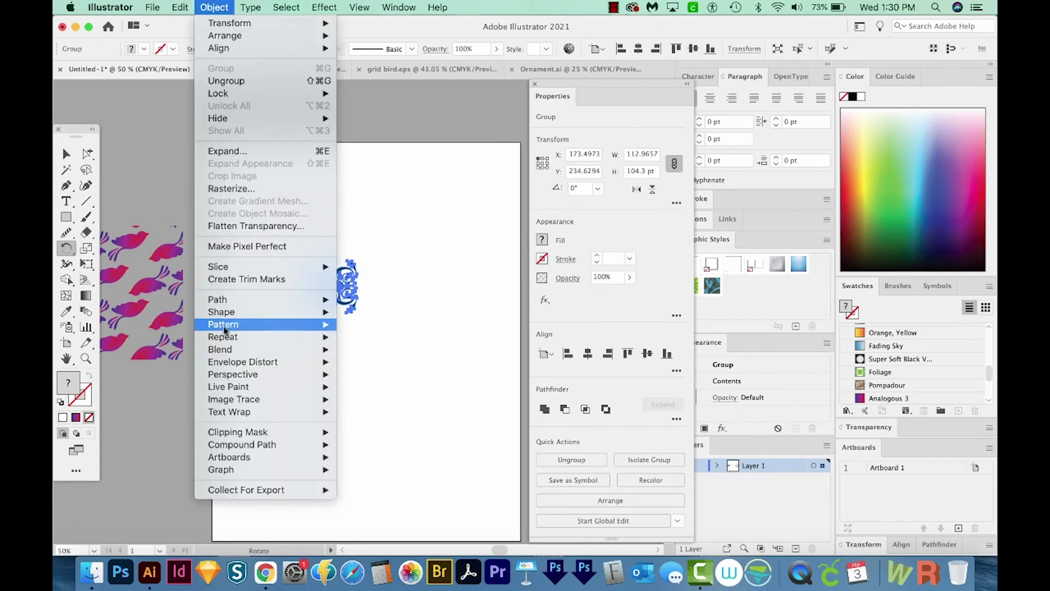
Step: Apply a Mirror Repeat to the ornament, test moving and tilting the axis, then restore it to vertical
mouse_move(226, 335)
left_click(360, 363)
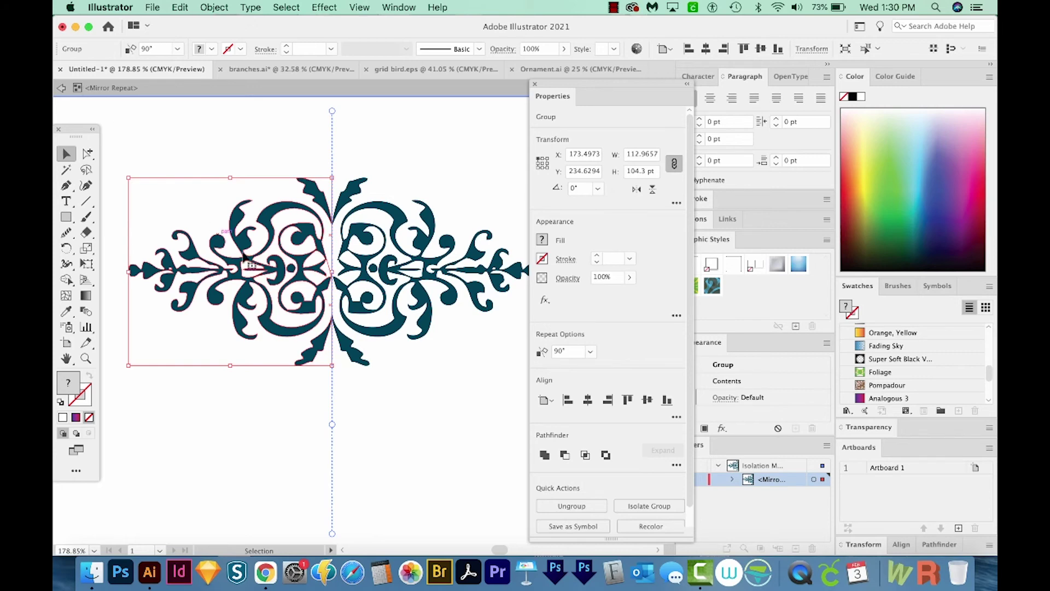
key("super+minus")
key("super+minus")
key("super+minus")
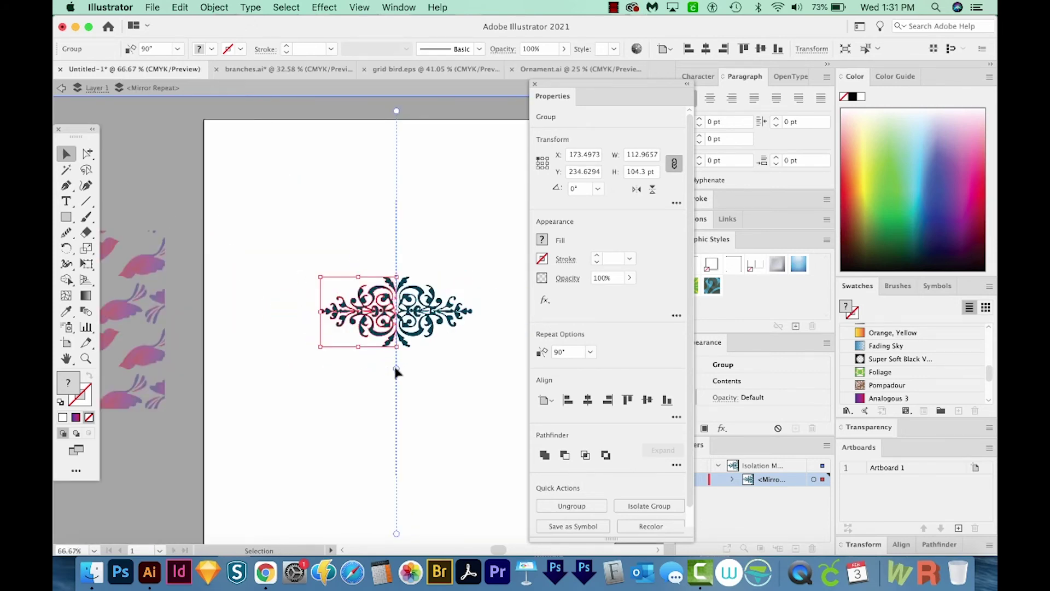
mouse_move(396, 368)
left_mouse_down()
mouse_move(427, 367)
mouse_move(377, 380)
mouse_move(395, 382)
left_mouse_up()
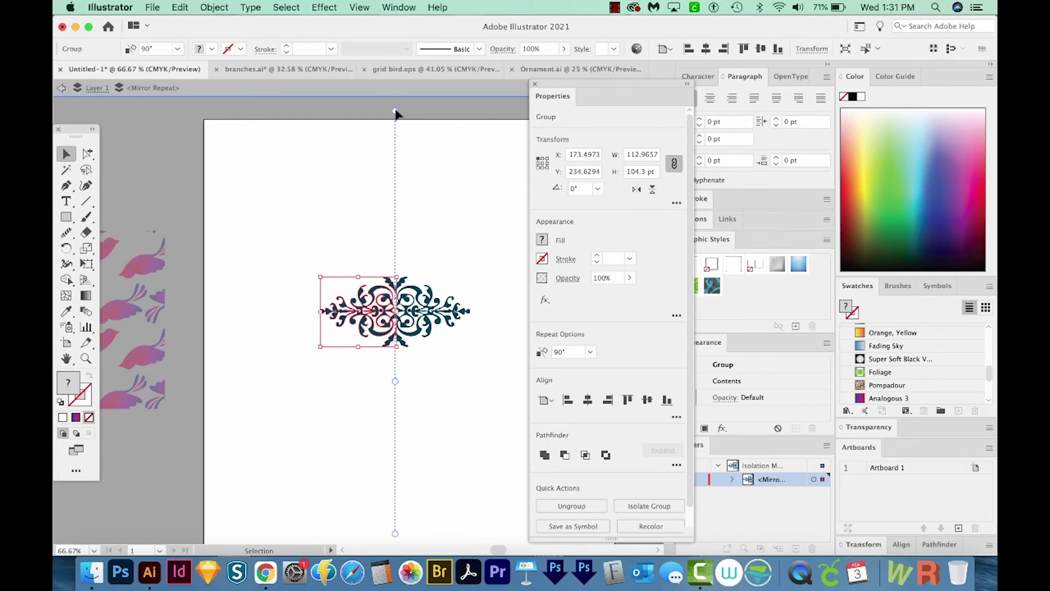
left_click_drag(395, 112, 344, 139)
key("super+z")
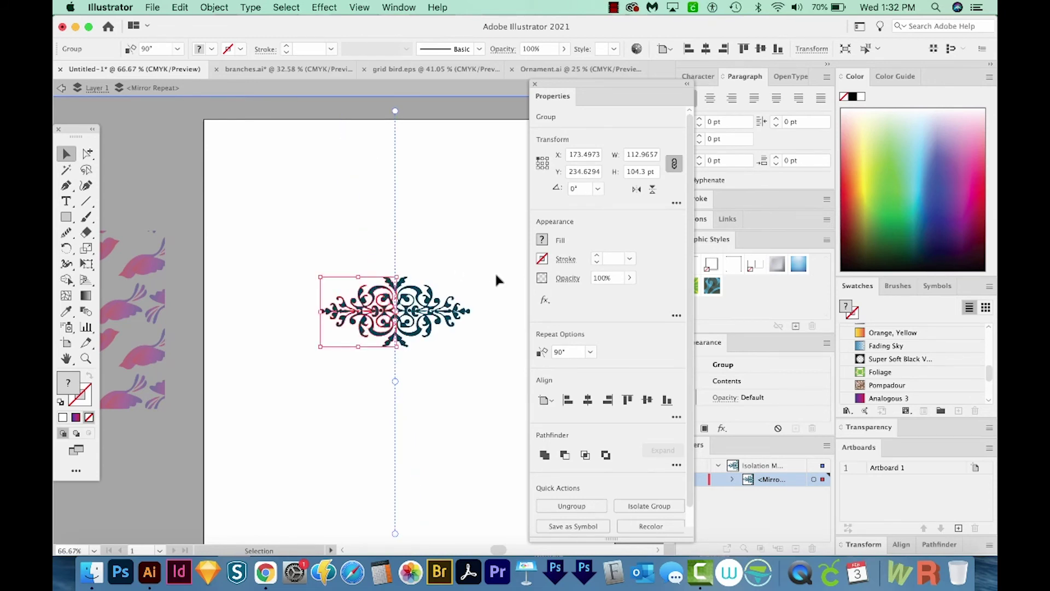
Step: Zoom in closely on the mirrored ornament and deselect it
key("z")
left_click_drag(516, 235, 277, 418)
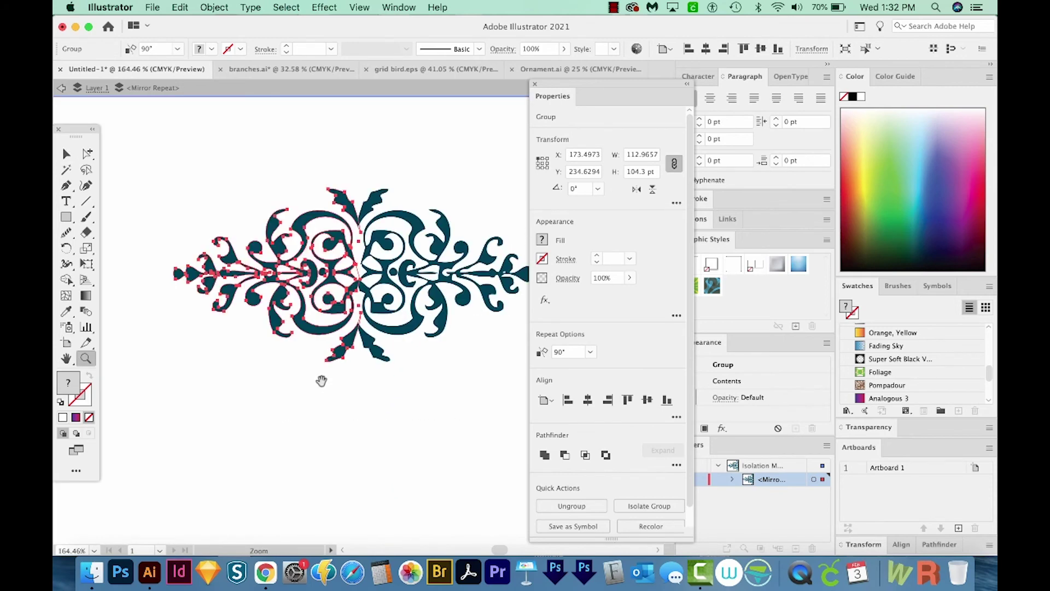
left_click_drag(321, 381, 312, 395)
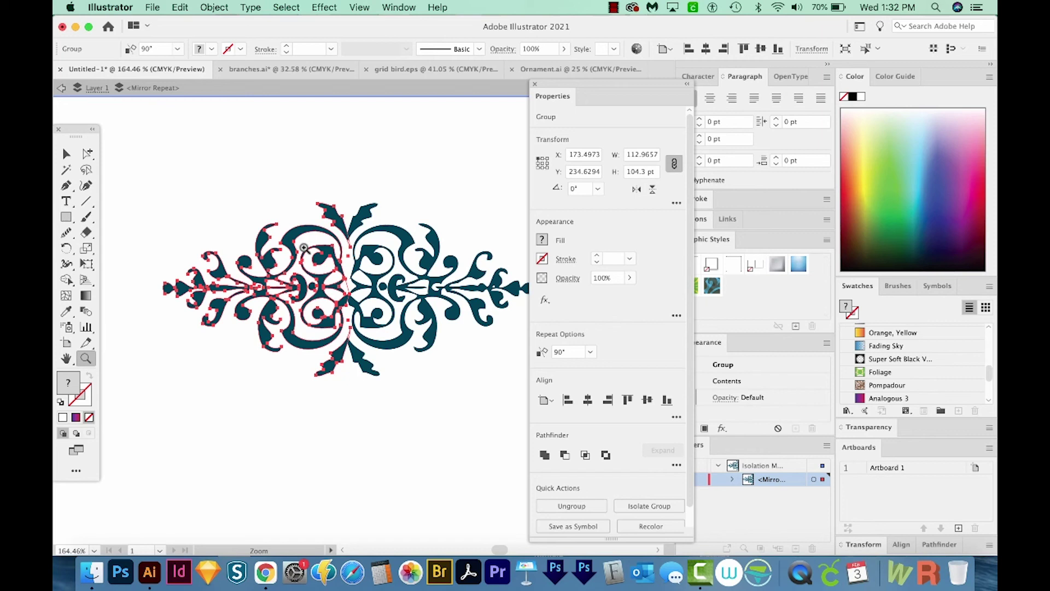
key("v")
left_click(390, 214)
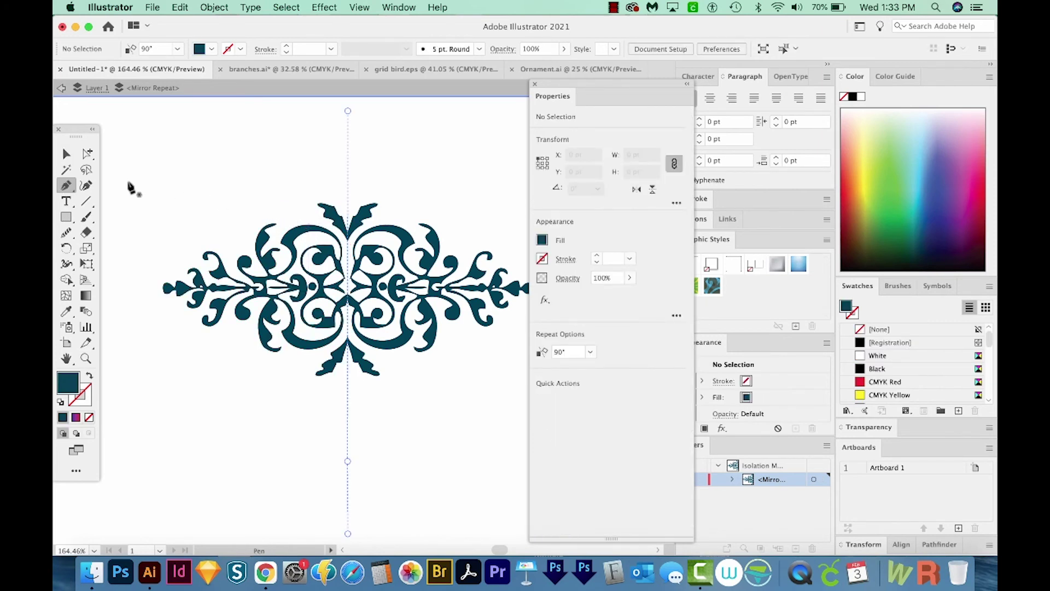
Step: Draw a pointed horn path above the ornament with the Pen tool
left_click(70, 190)
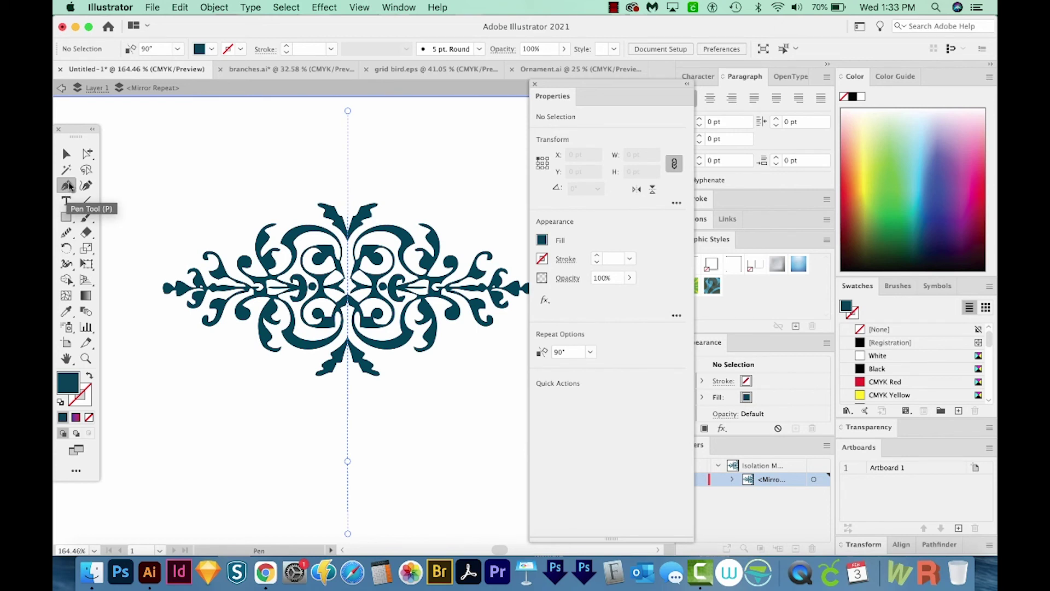
left_click_drag(301, 221, 281, 230)
left_click_drag(252, 194, 261, 165)
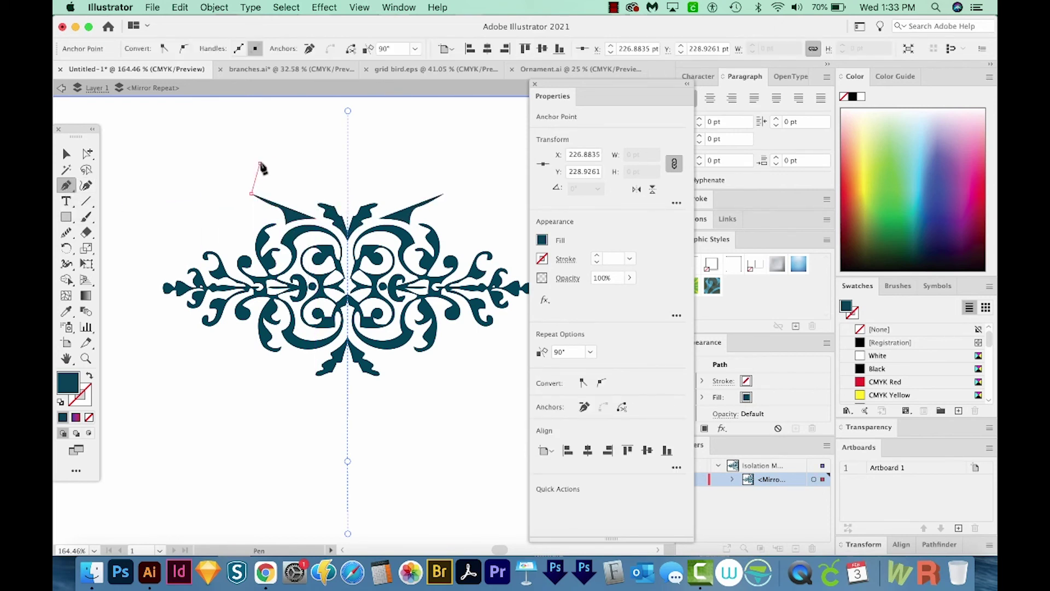
left_click(285, 224)
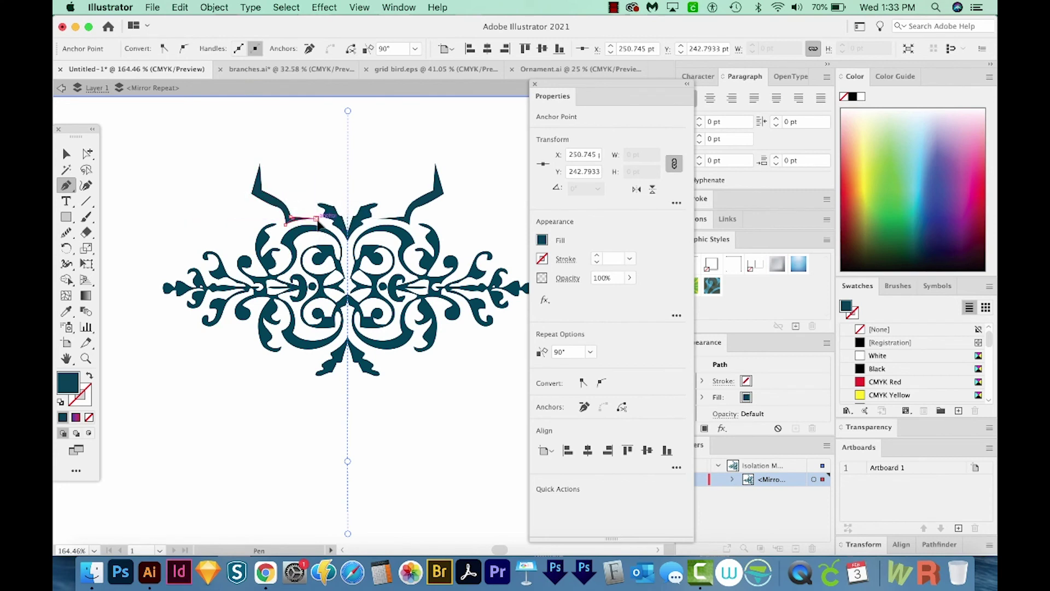
mouse_move(316, 218)
left_mouse_down()
mouse_move(320, 249)
mouse_move(317, 219)
left_mouse_up()
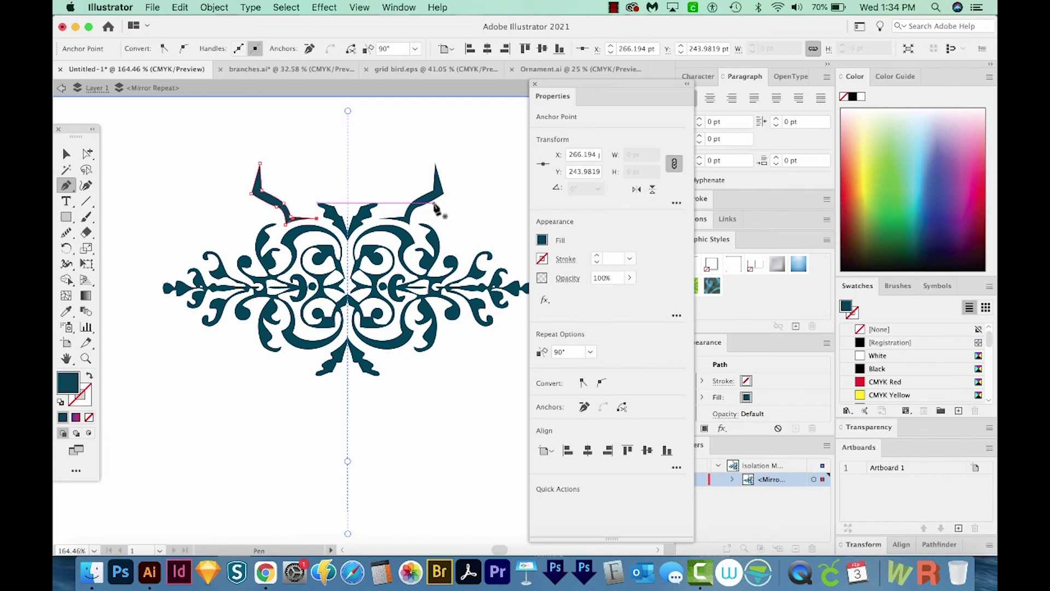
Step: Paint a curled Paintbrush swirl to the left of the horn
key("b")
mouse_move(252, 231)
left_mouse_down()
mouse_move(228, 206)
mouse_move(219, 223)
mouse_move(233, 222)
left_mouse_up()
key("v")
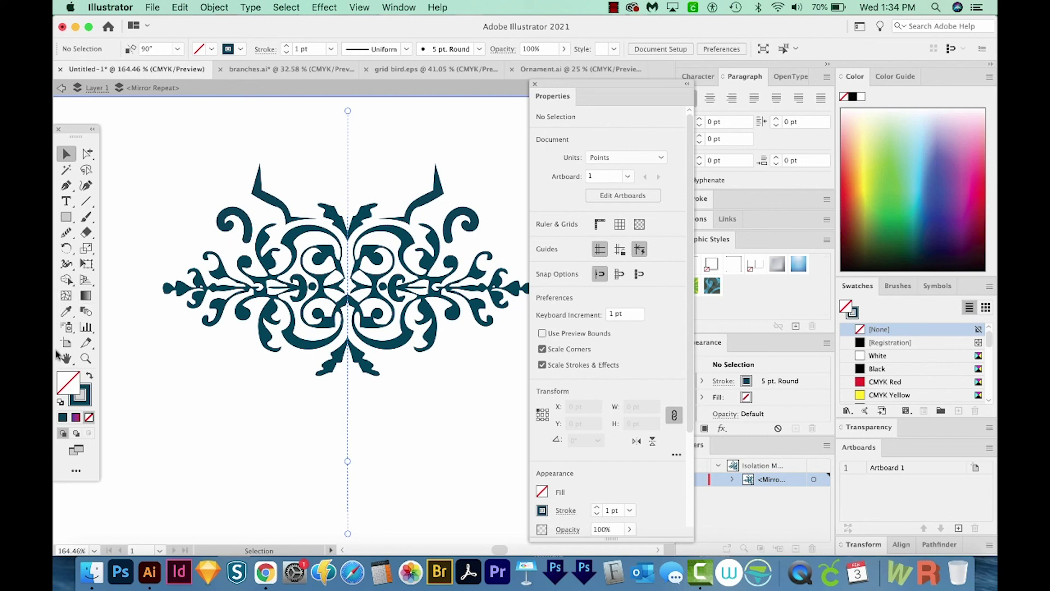
Step: Delete the horn path and the top-left swirl stroke, along with their mirrored copies
left_click(85, 327)
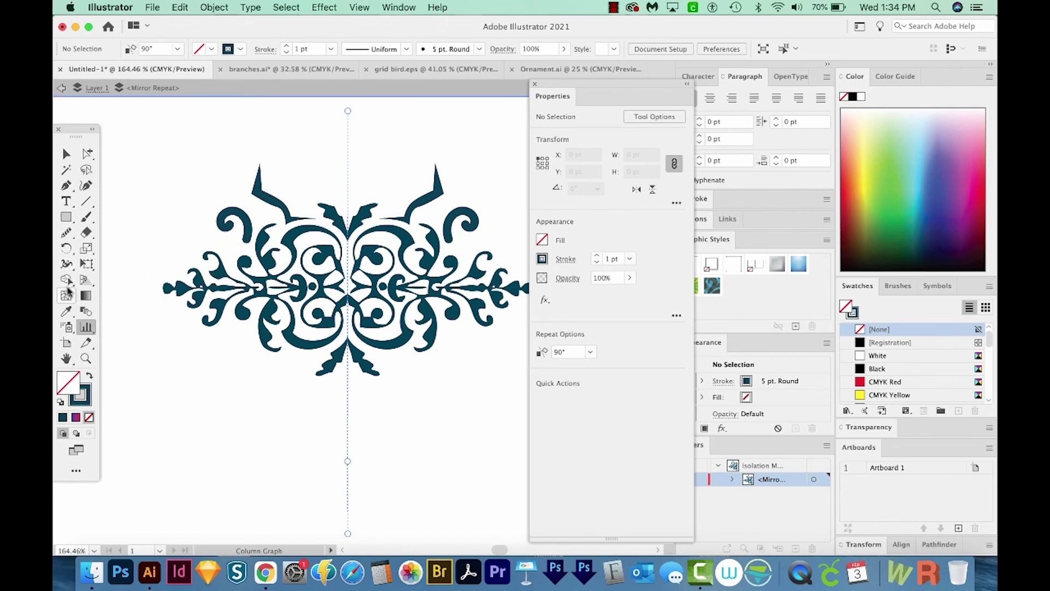
left_click(67, 328)
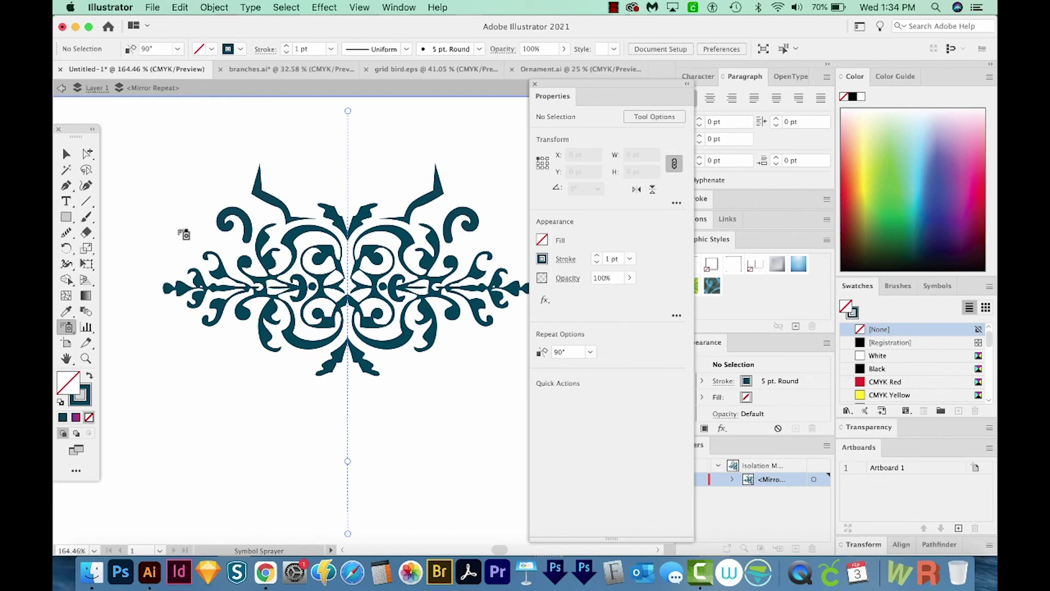
key("v")
left_click(268, 213)
key("Delete")
left_click(243, 223)
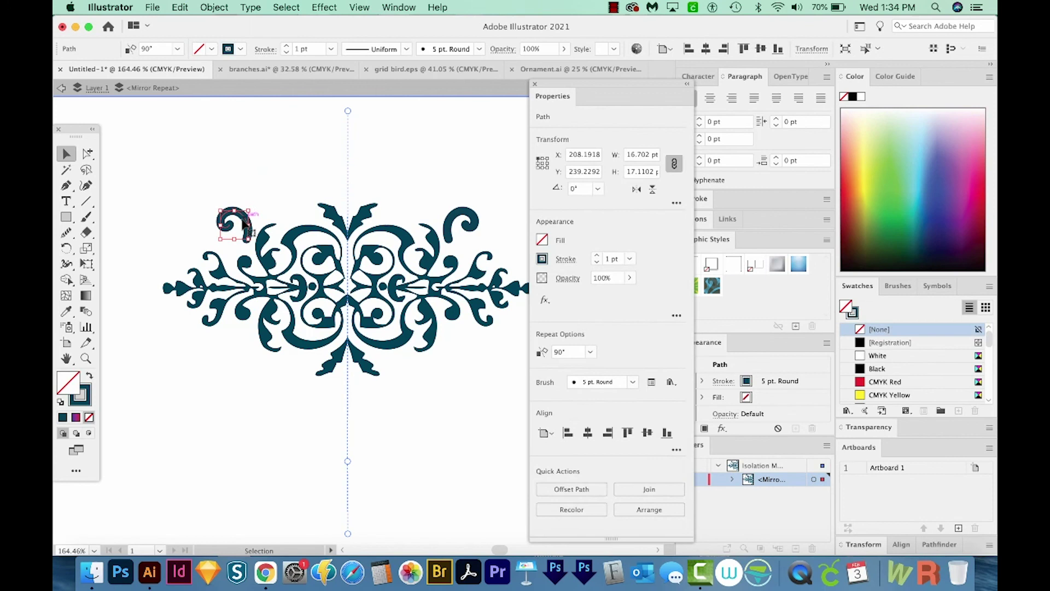
key("Delete")
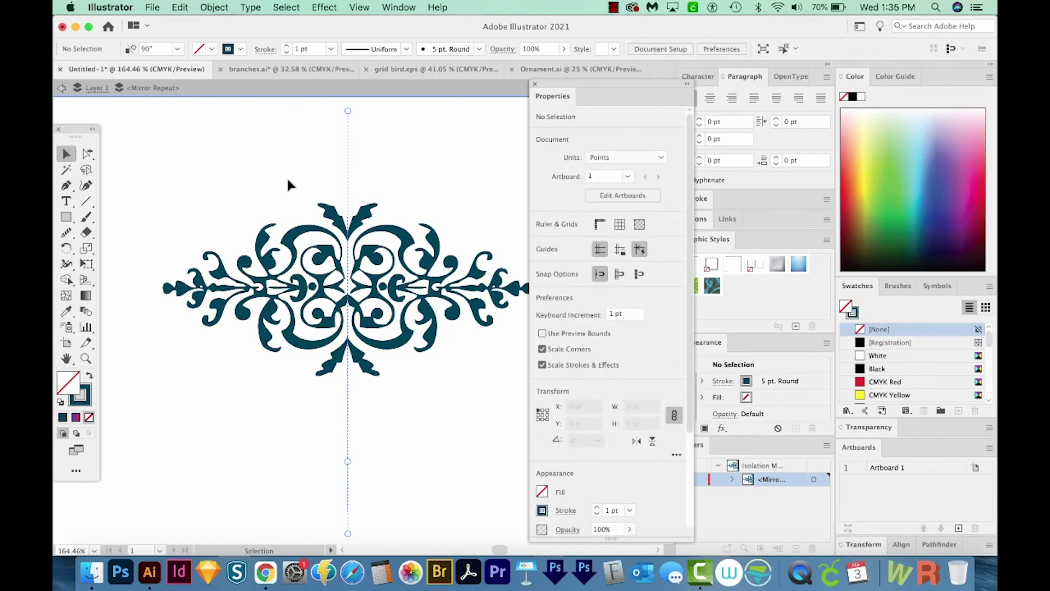